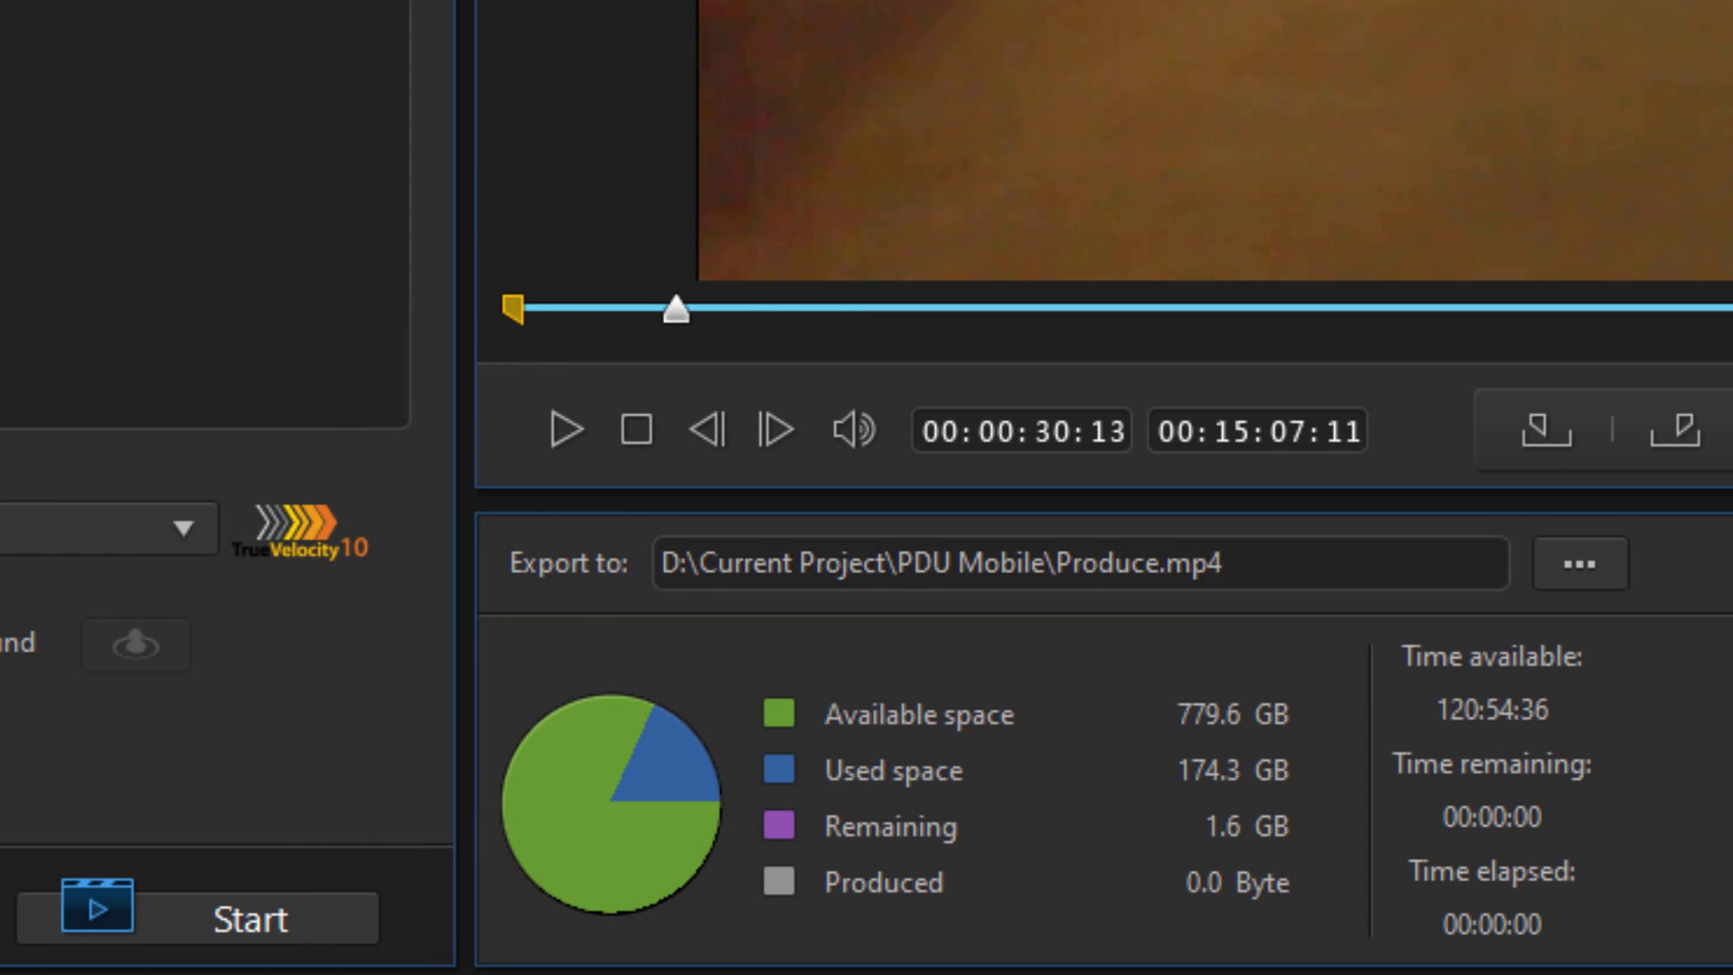
Step: Start producing Produce.mp4 in D:\Current Project\PDU Mobile as H.264 MP4 with the 4K DCI profile
click(267, 904)
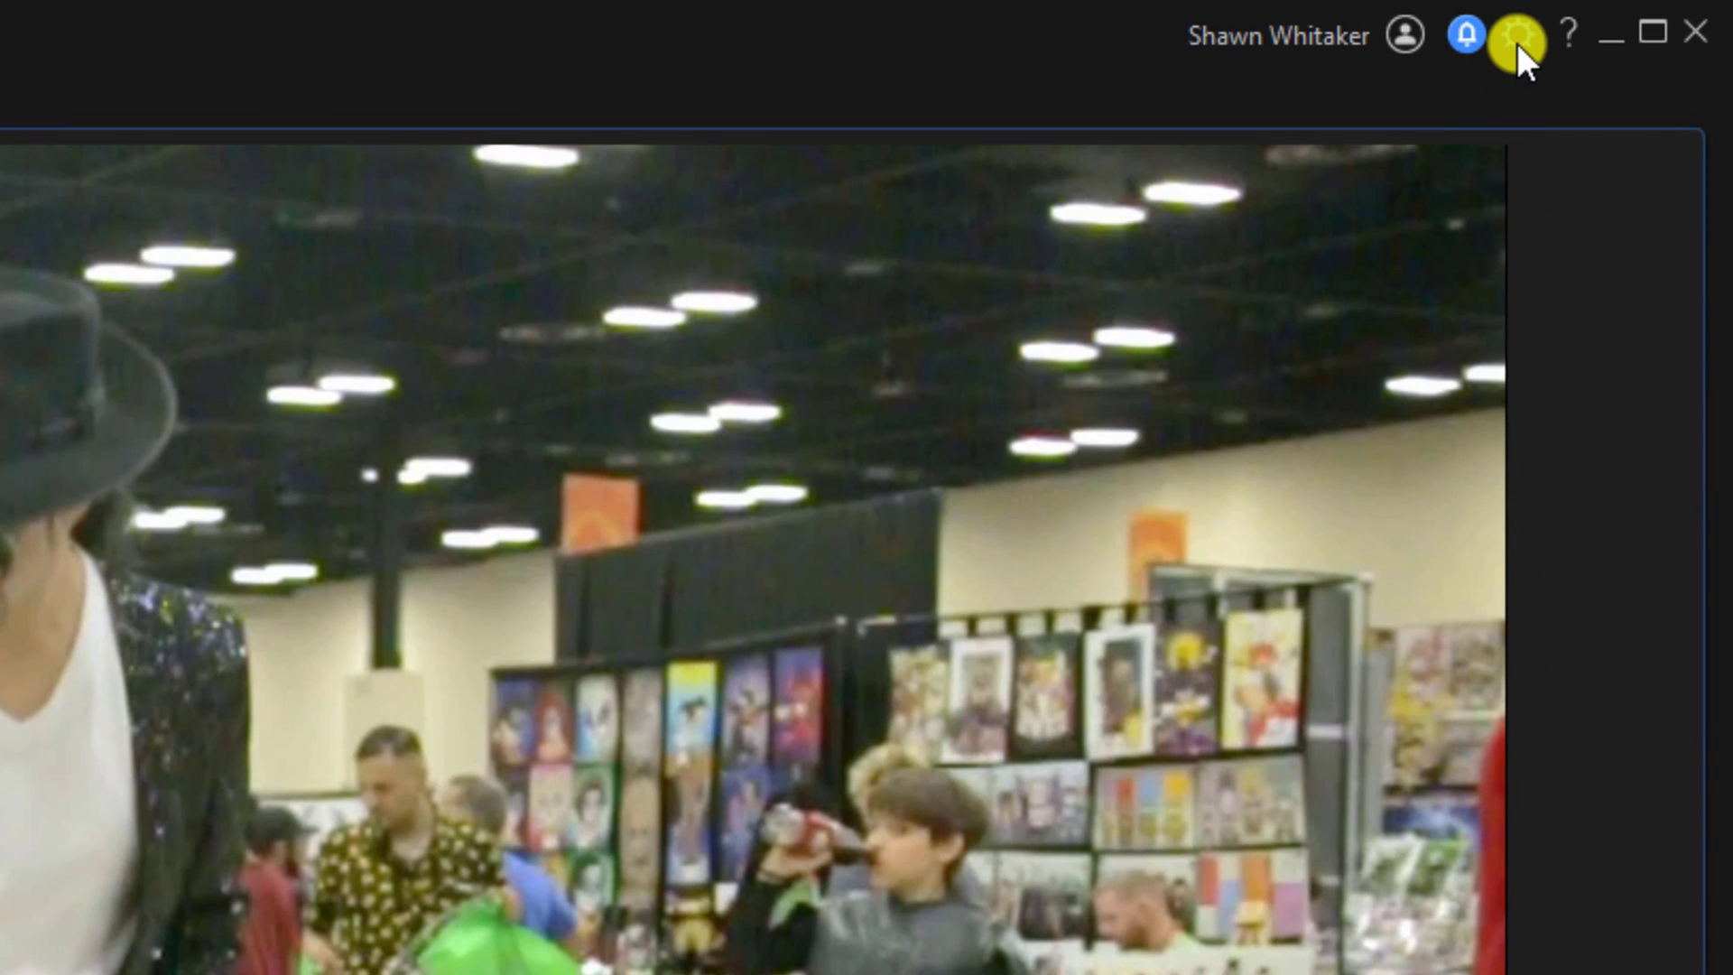
Step: In Preferences' Media Cache settings, list the cached temp files (11.2 MB) for manual deletion
click(1520, 40)
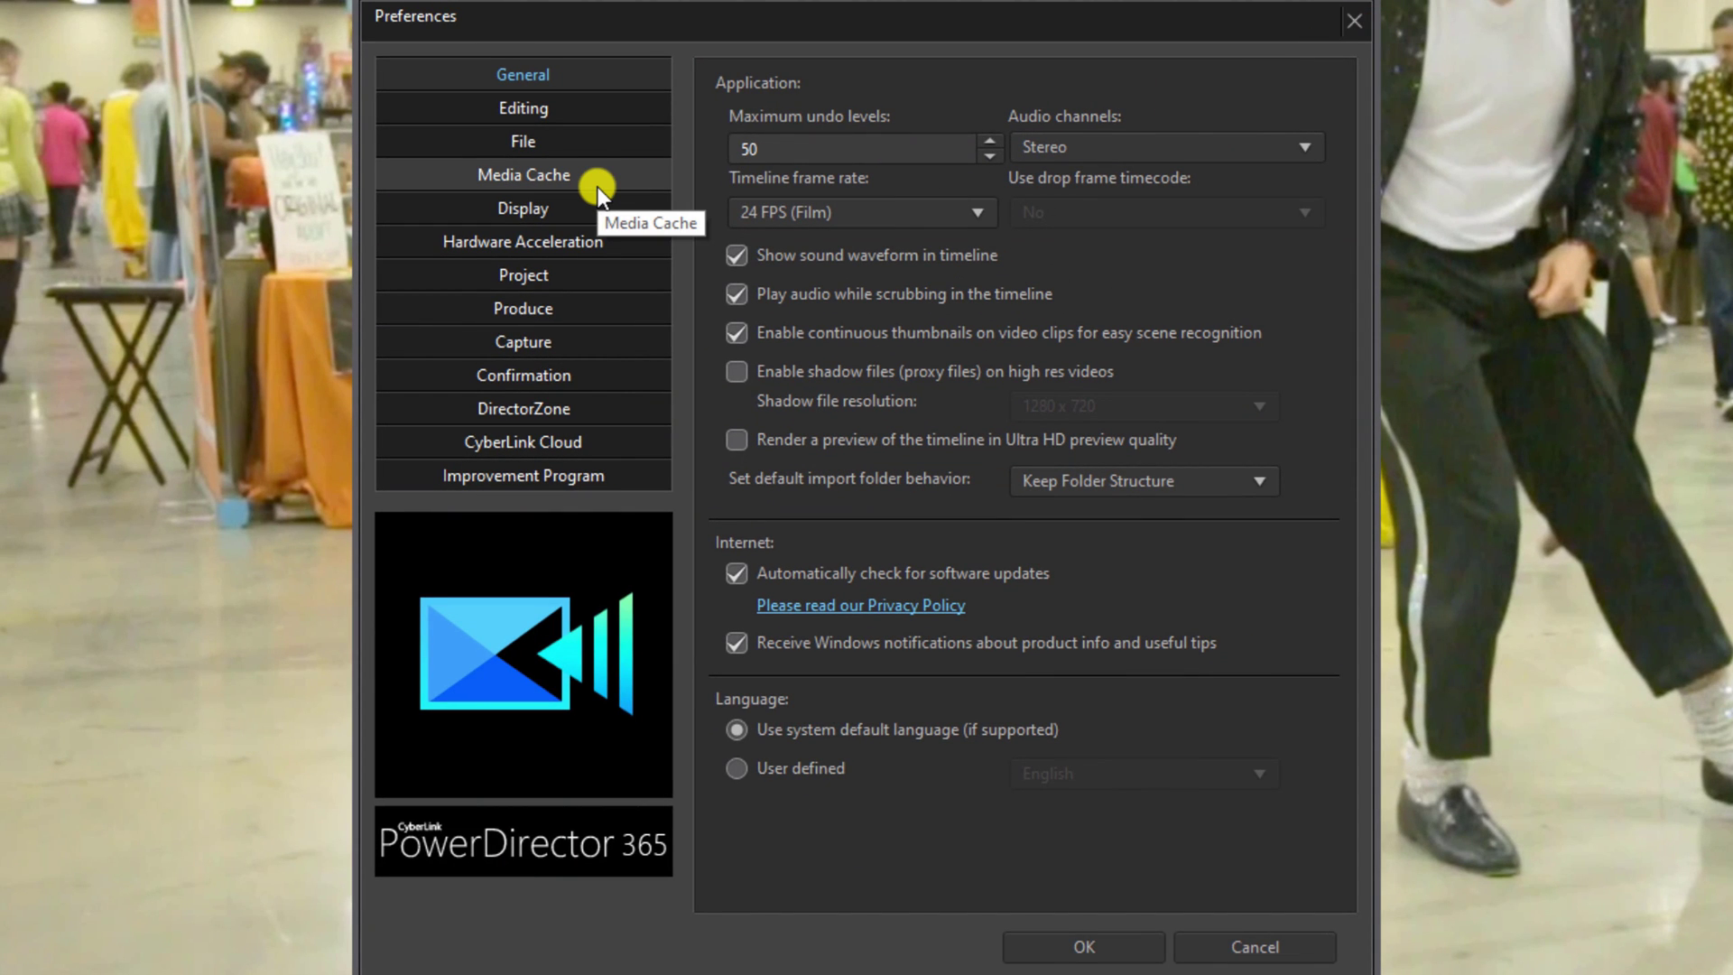
click(597, 188)
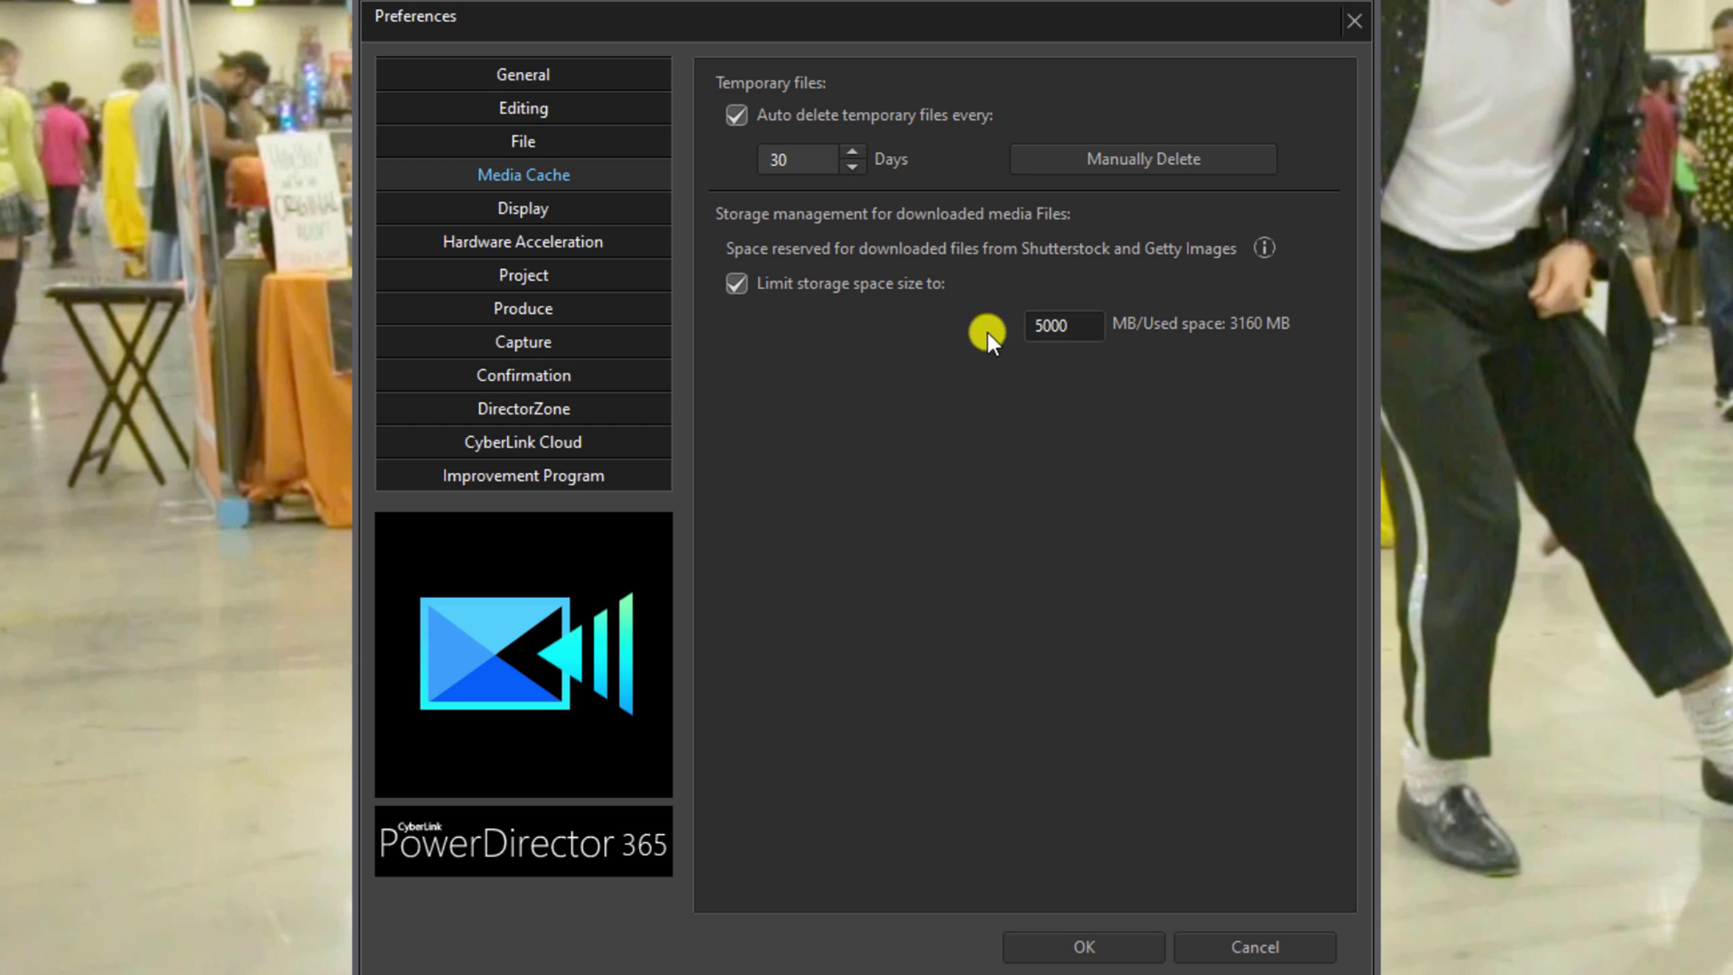
click(1234, 159)
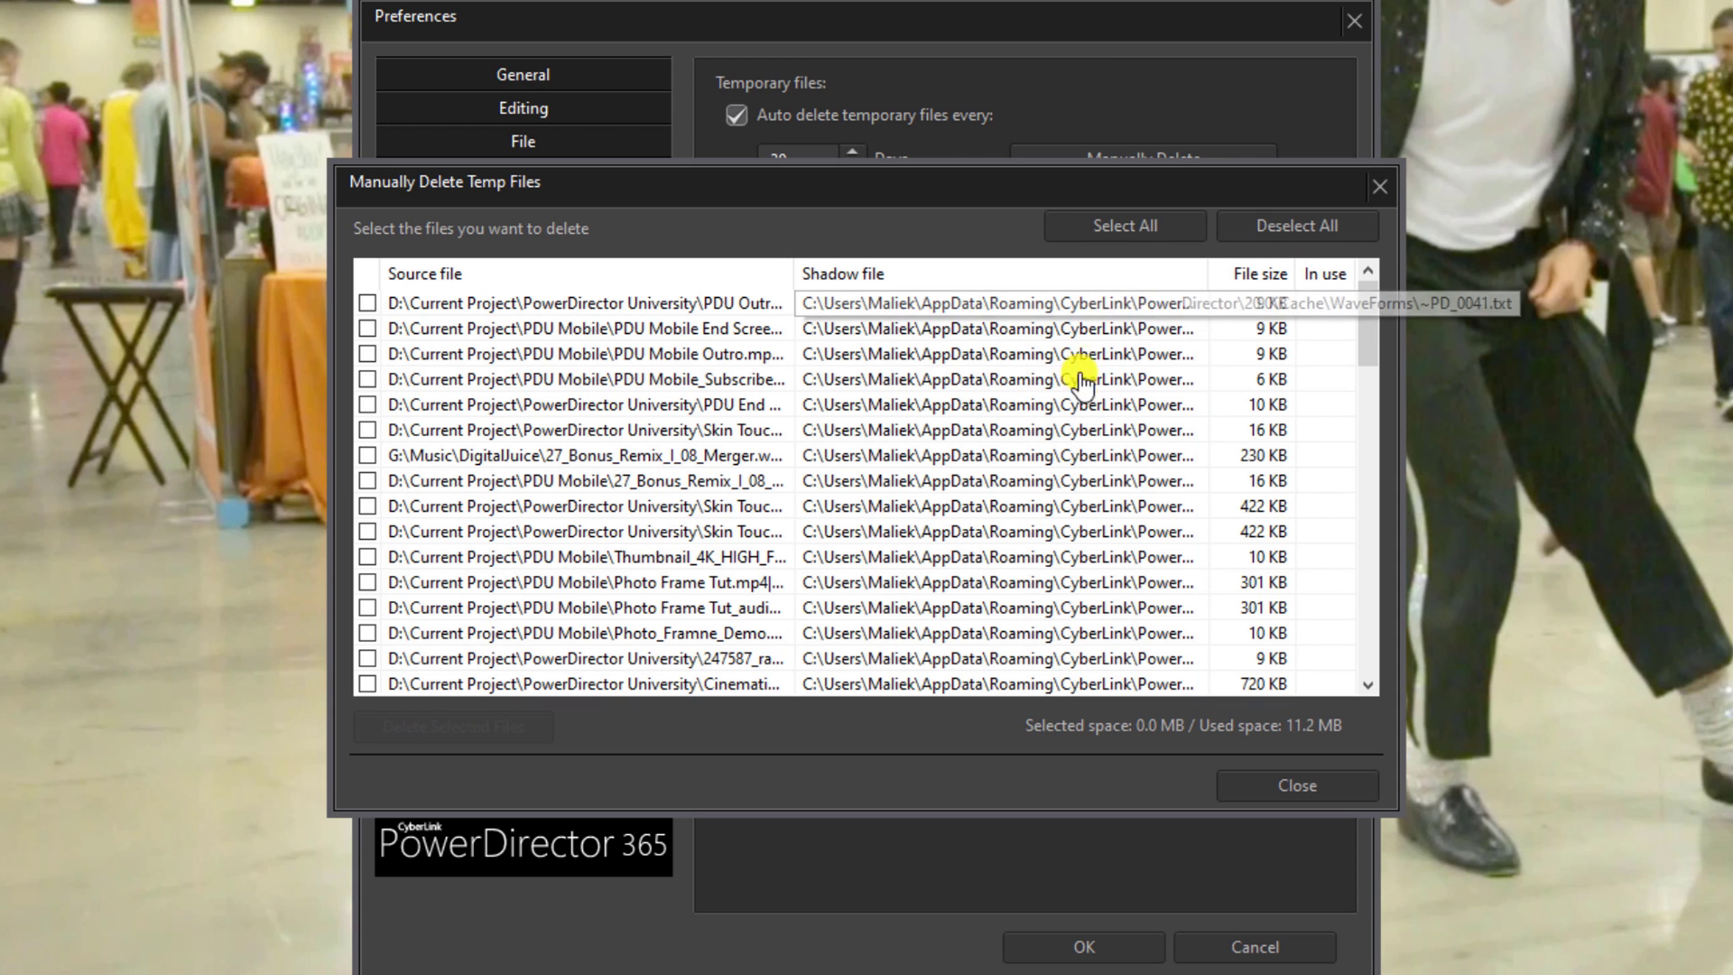
Step: Delete all cached temp files, accepting the in-use warning, leaving four files totalling 0.9 MB
click(1111, 225)
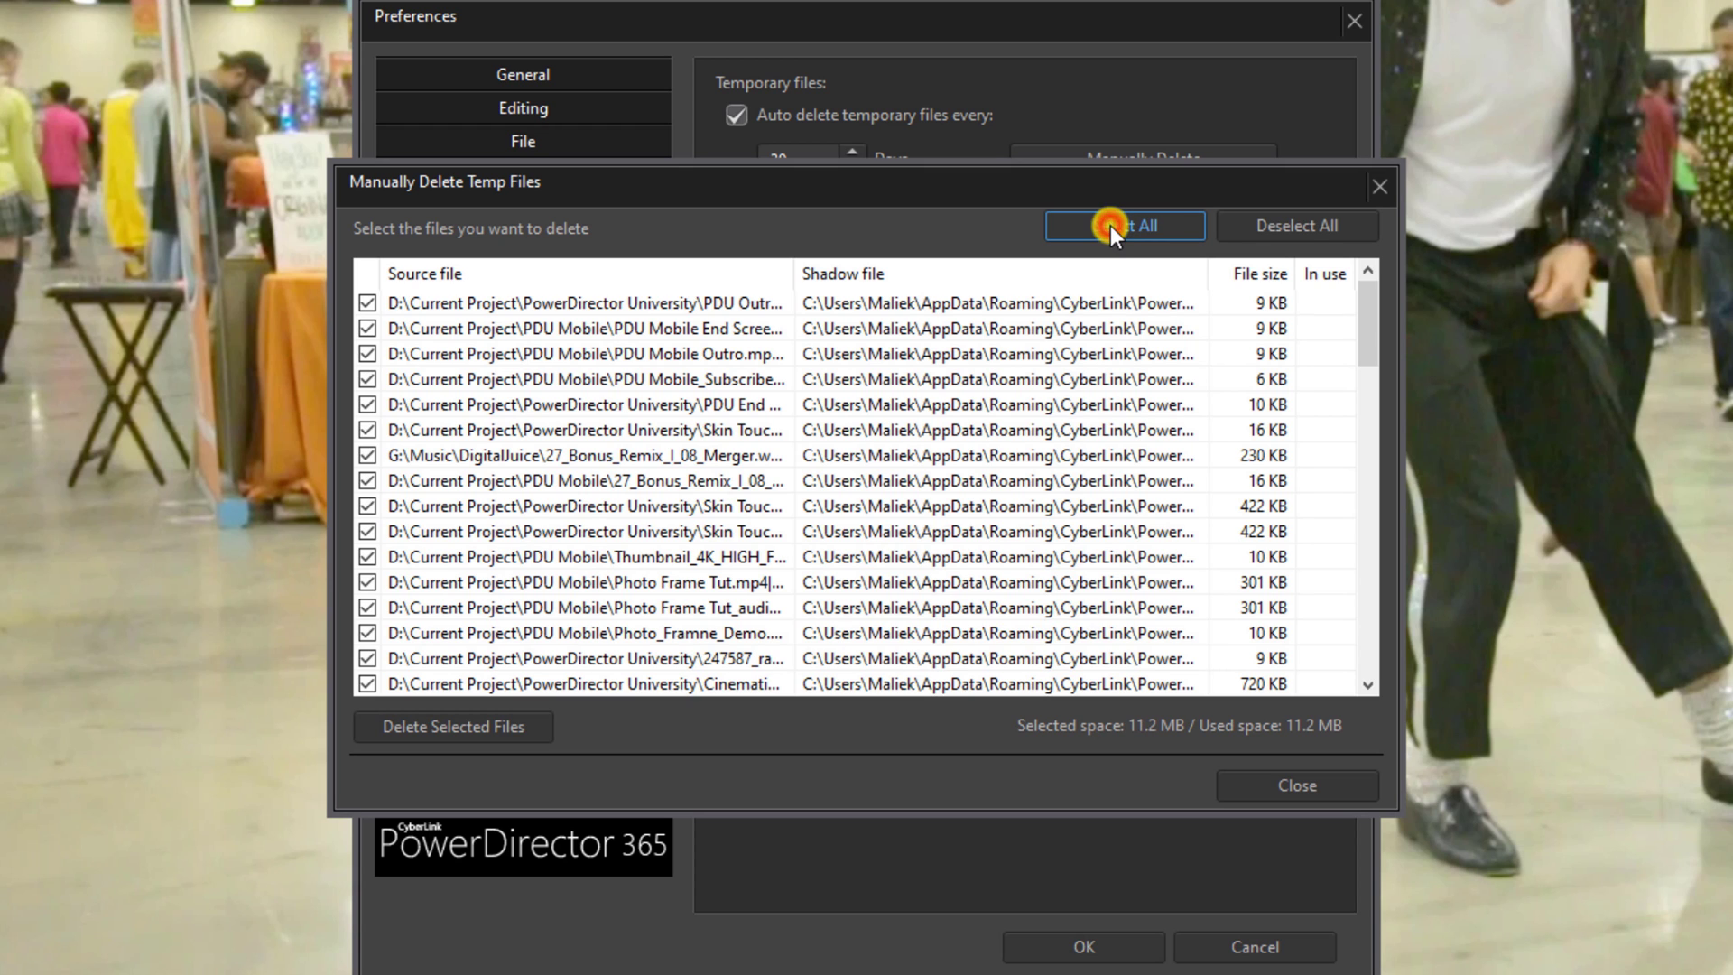
click(506, 727)
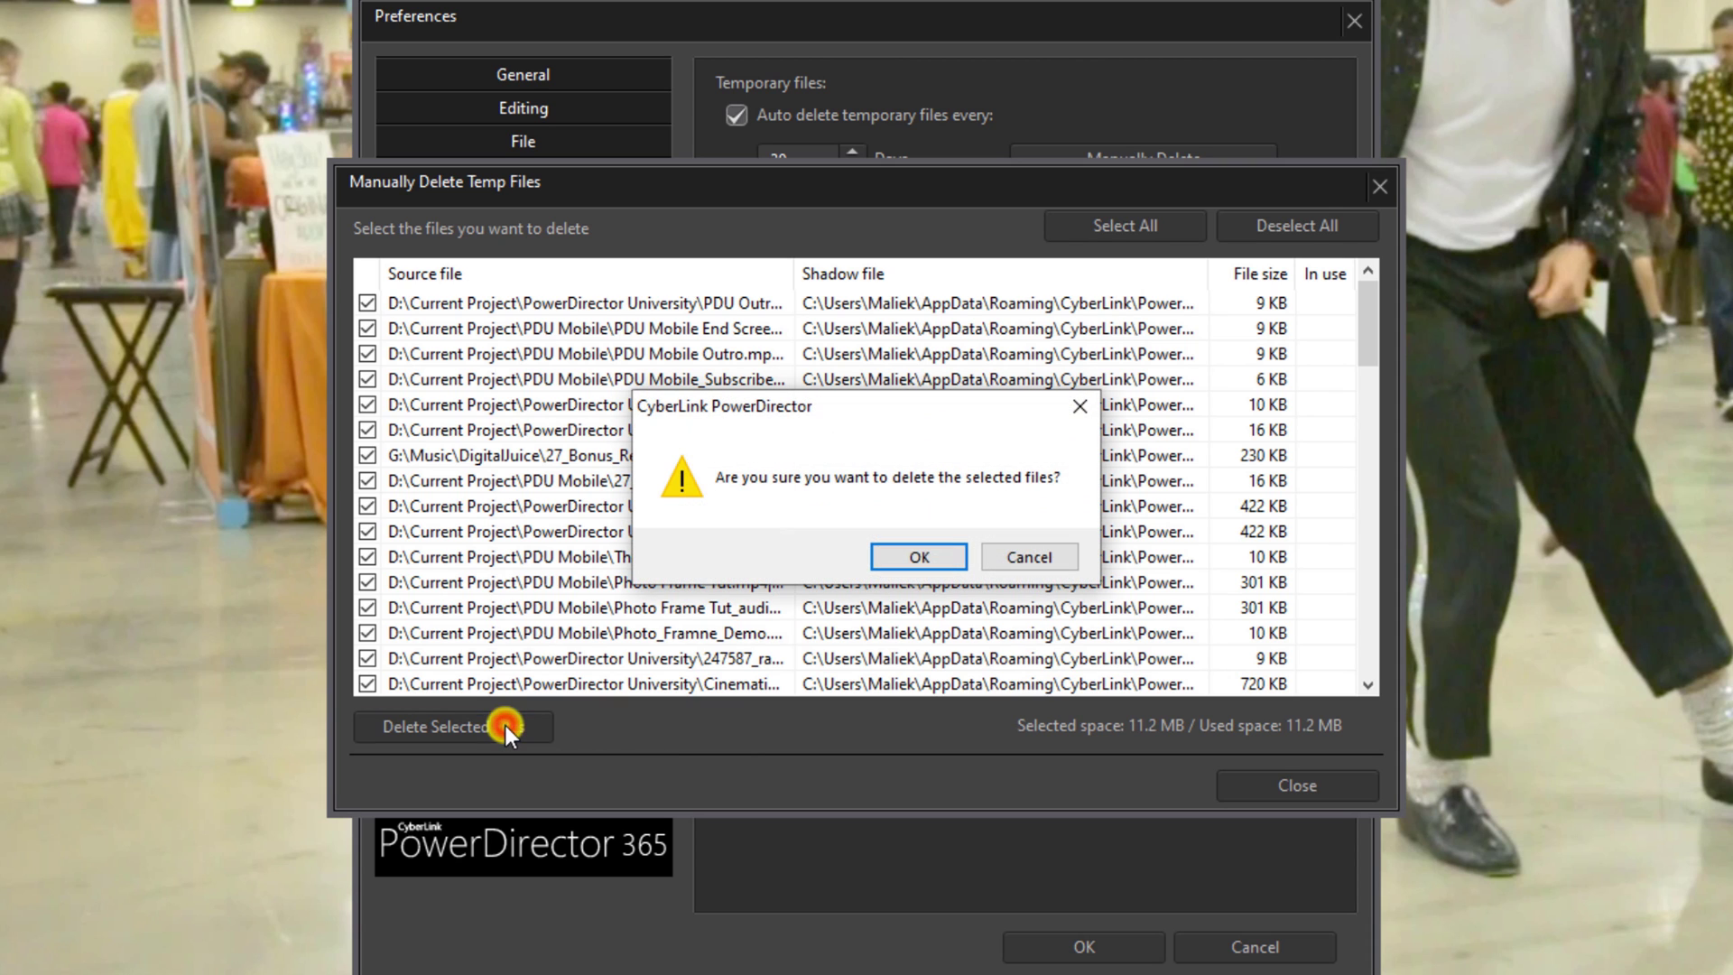
click(929, 558)
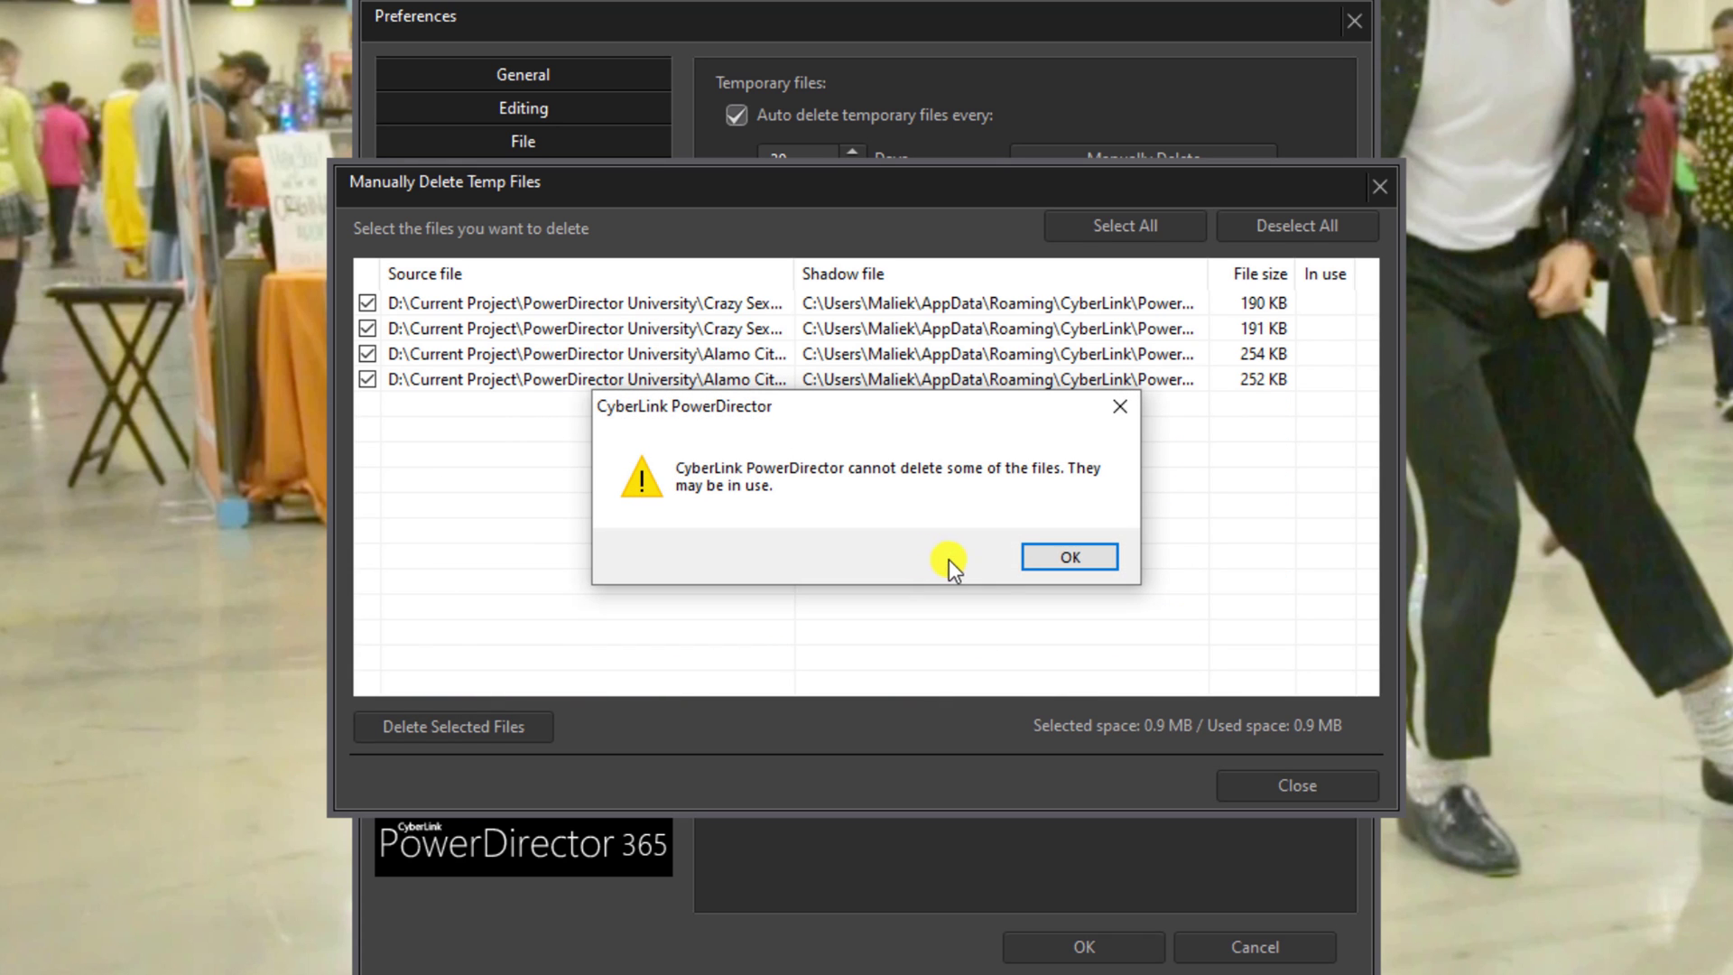
click(1049, 560)
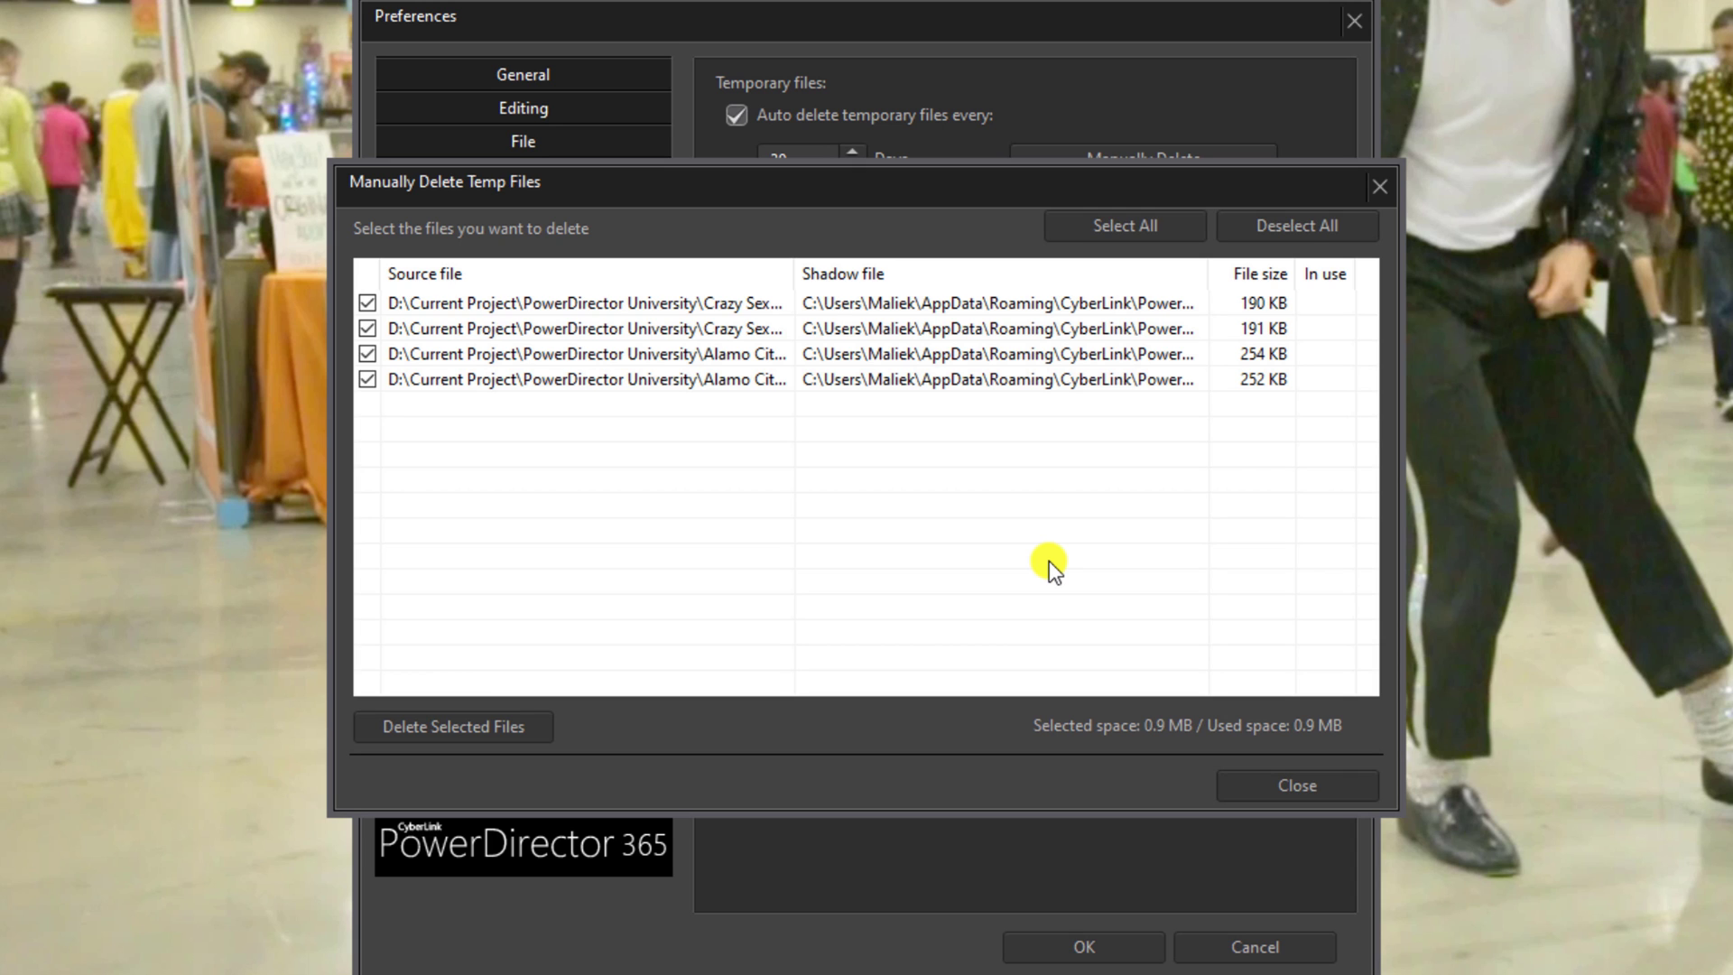
click(1275, 792)
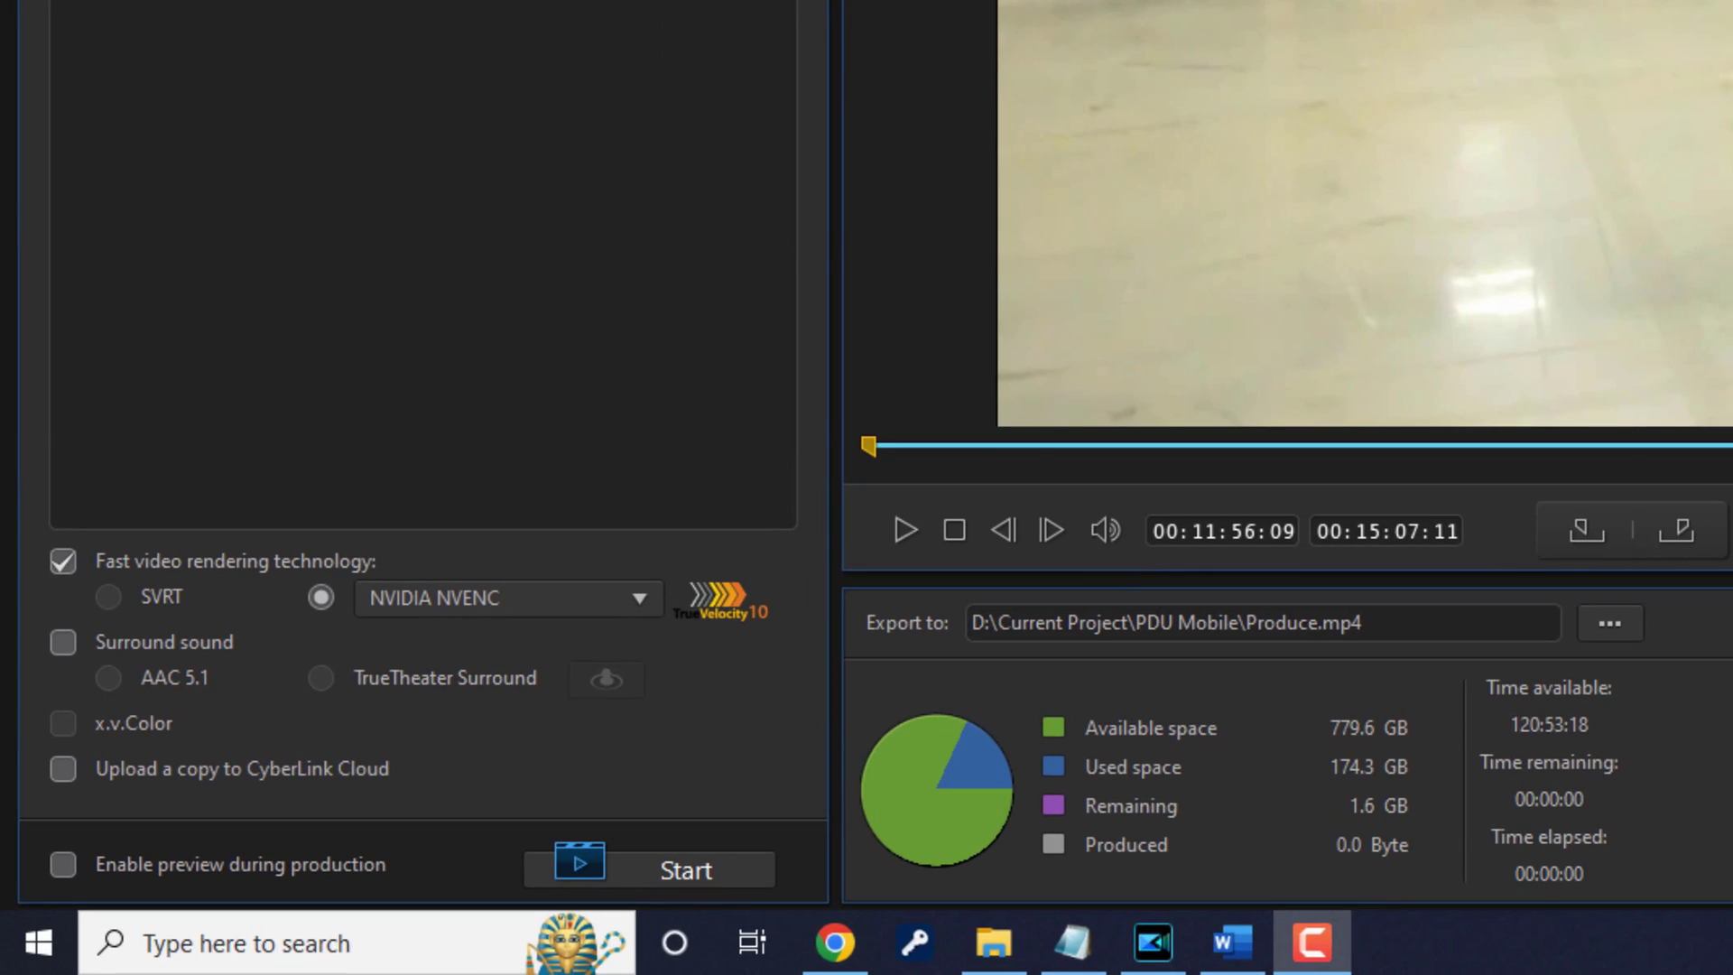
Step: In File Explorer, go from Local Disk (C:) through Users, the profile, AppData\Roaming into CyberLink
mouse_move(990, 944)
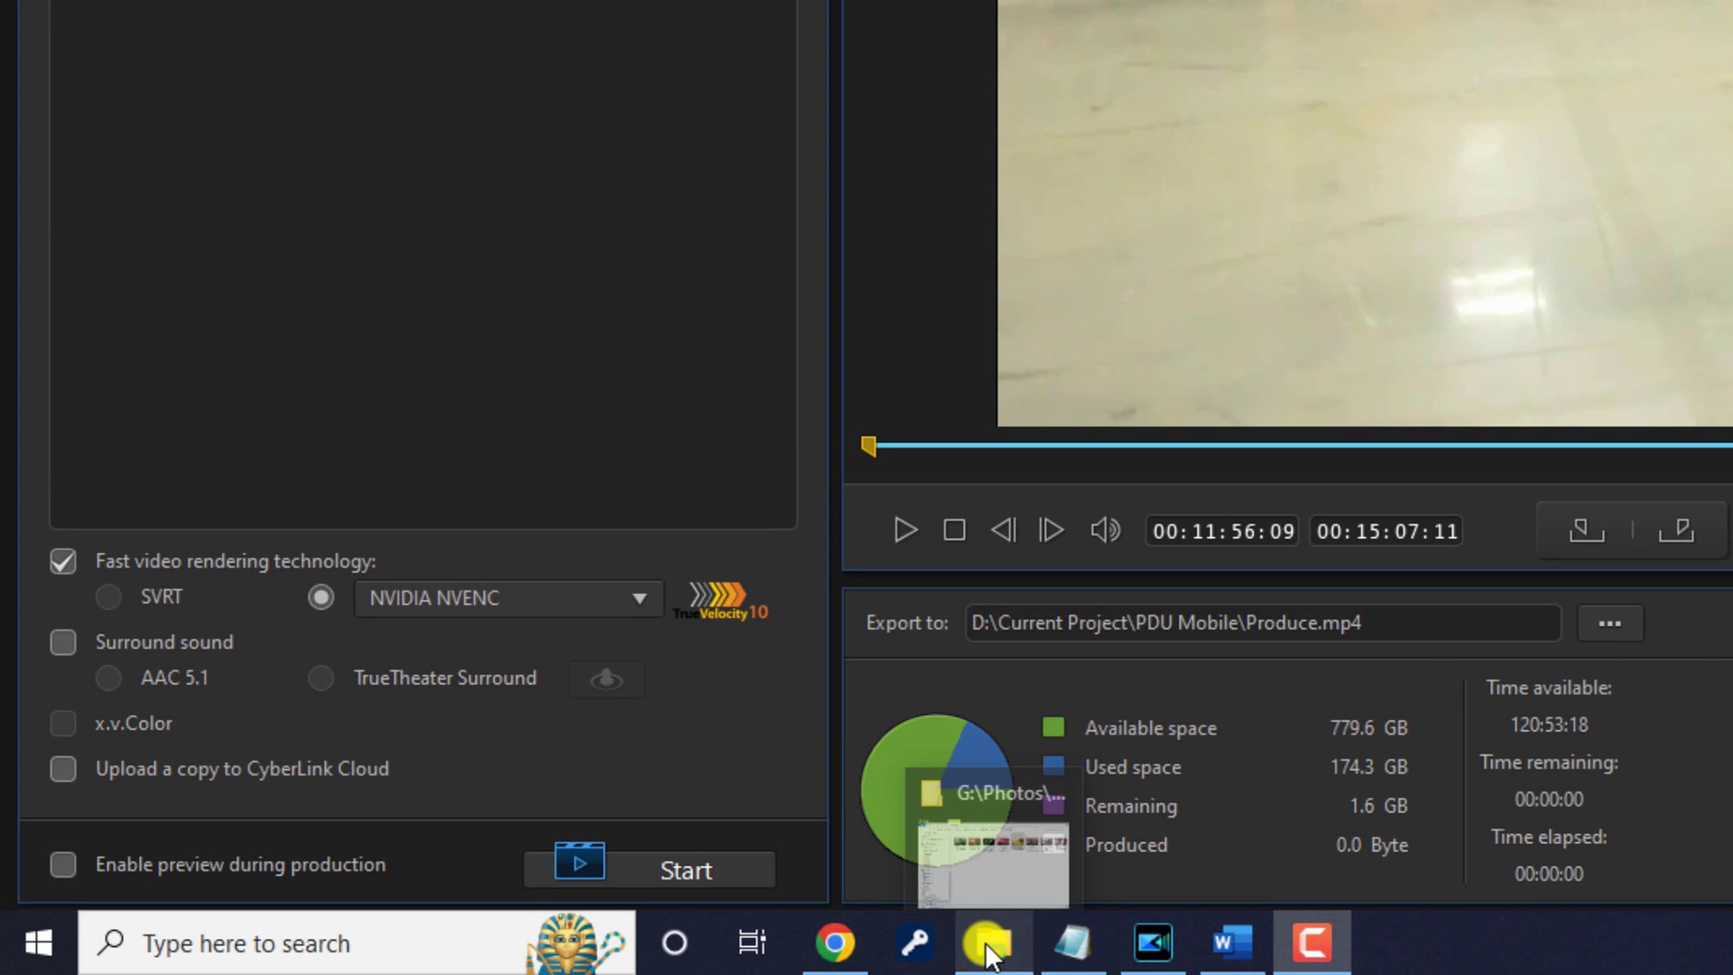
click(993, 853)
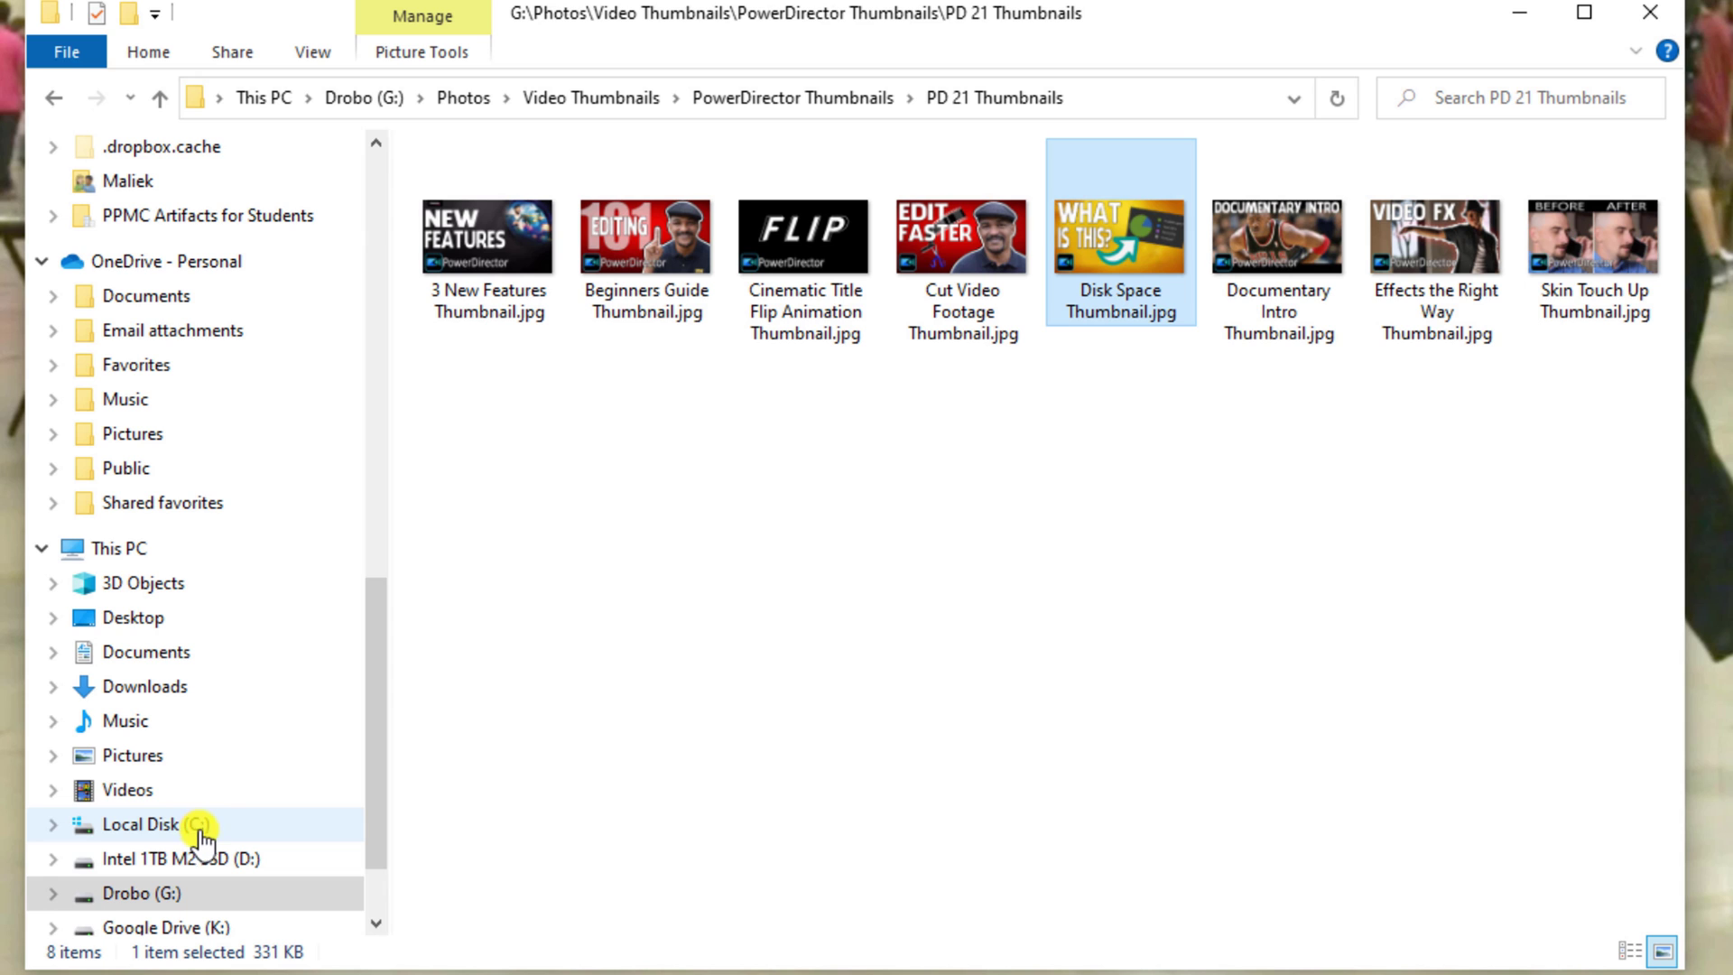
click(201, 835)
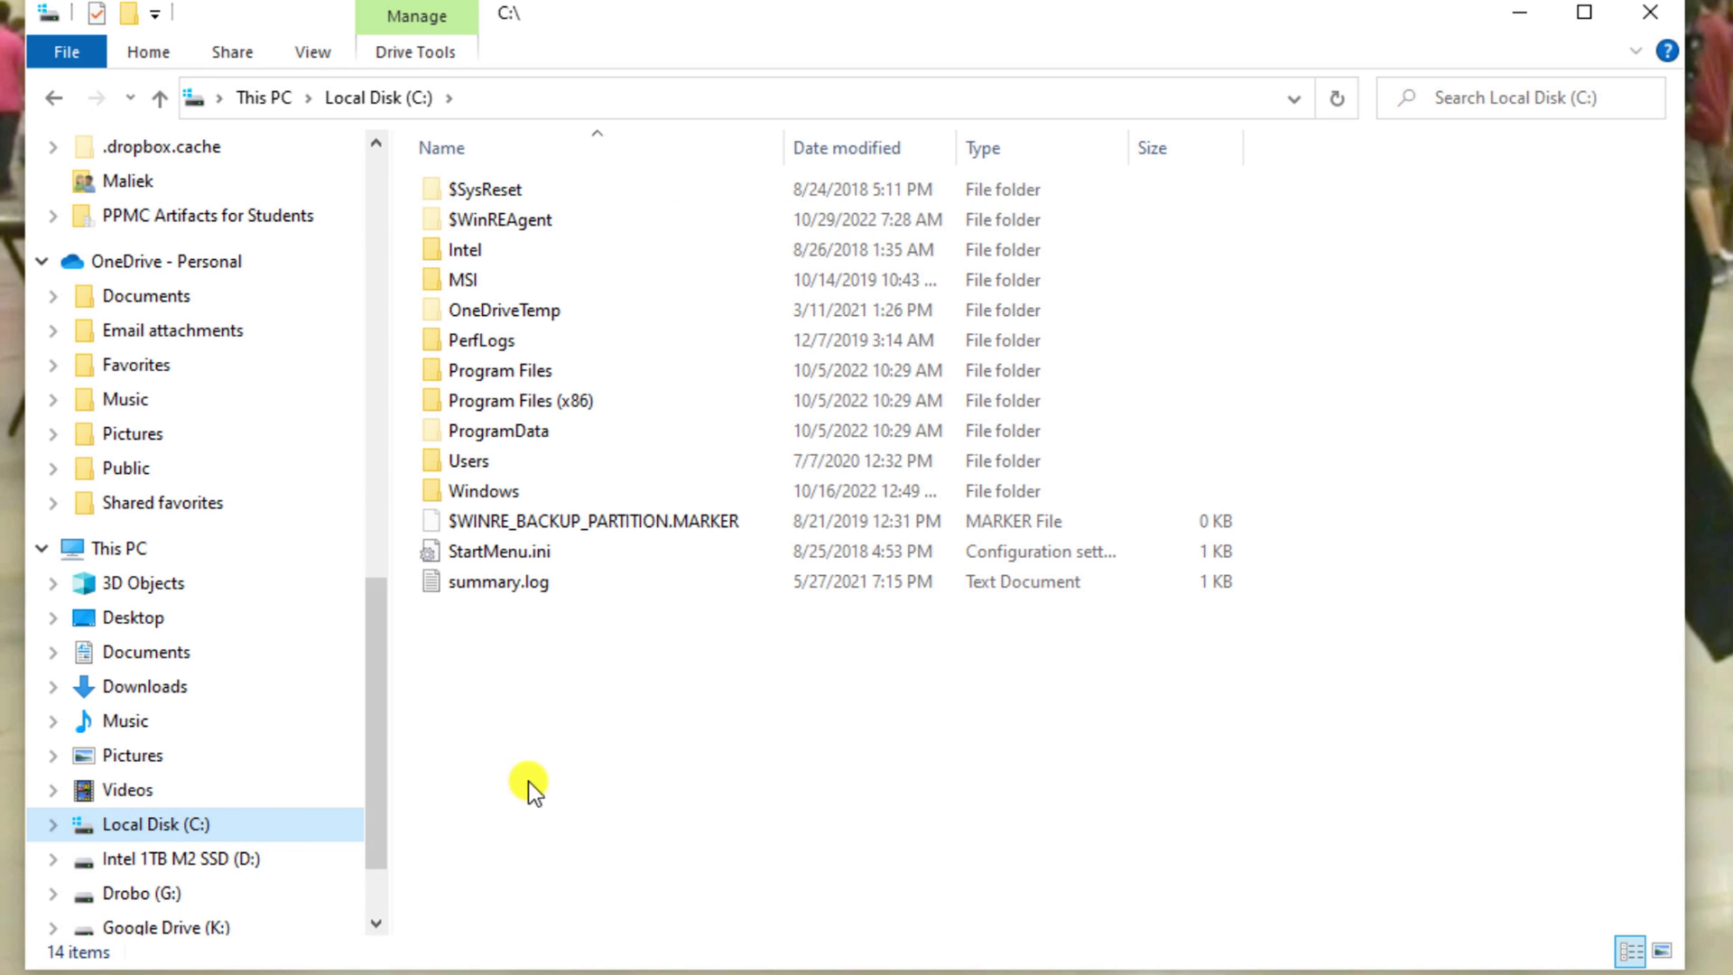
double_click(592, 455)
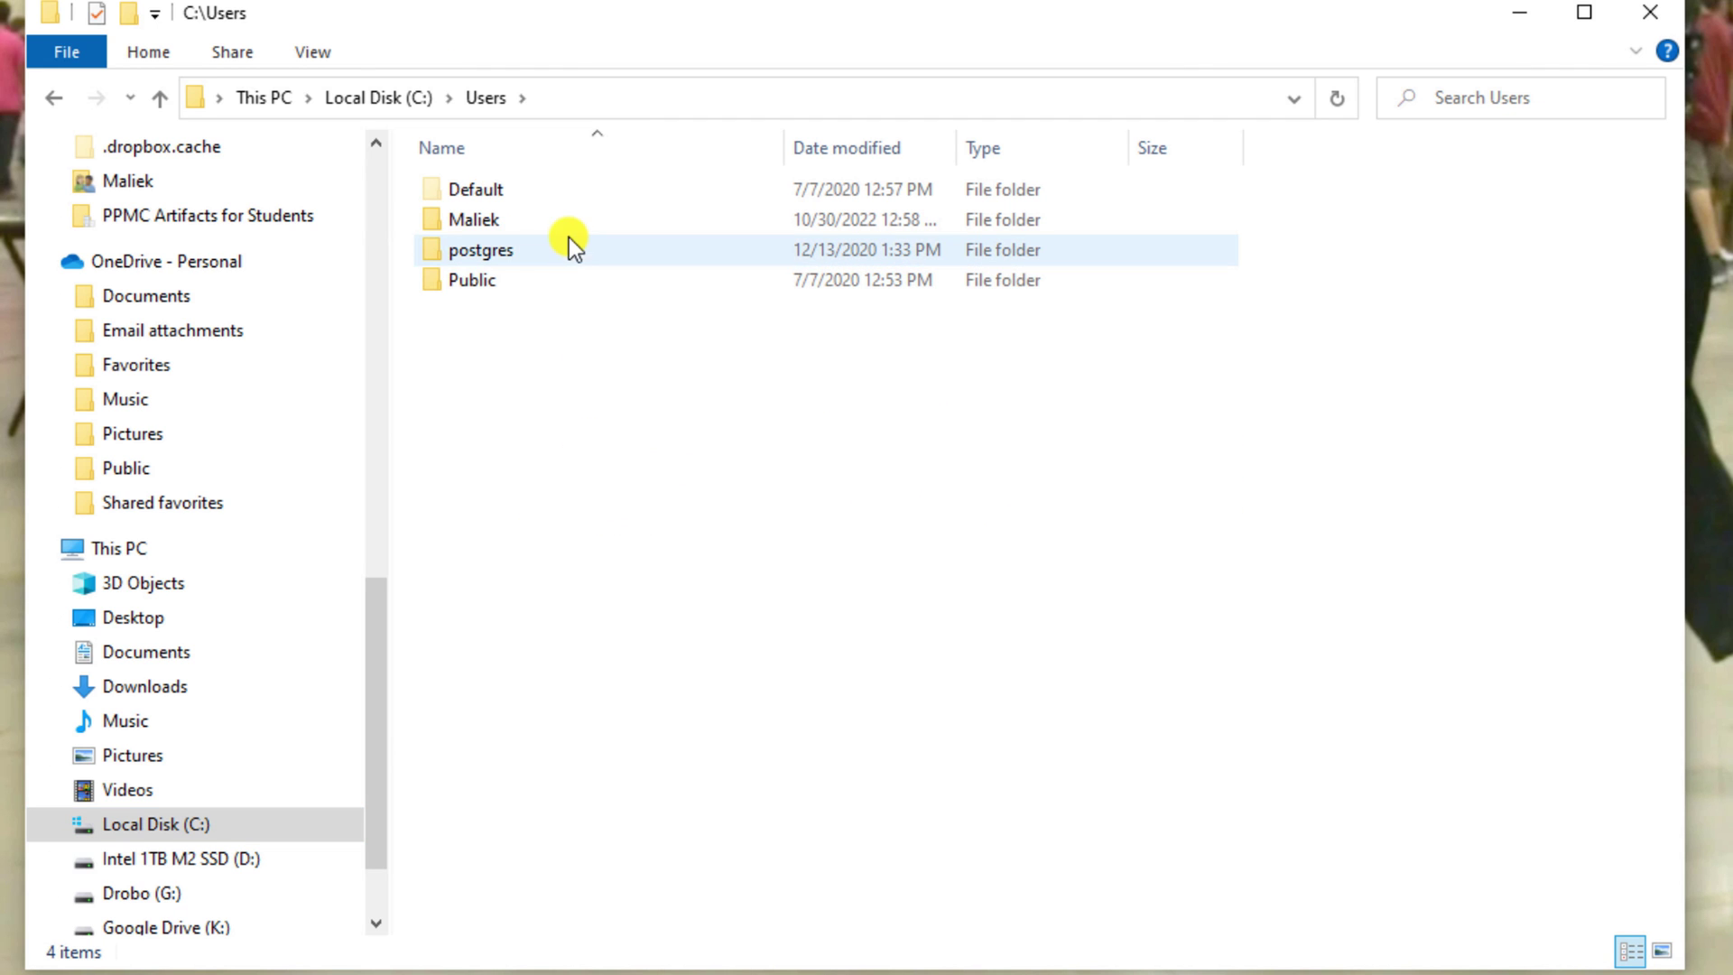
double_click(573, 222)
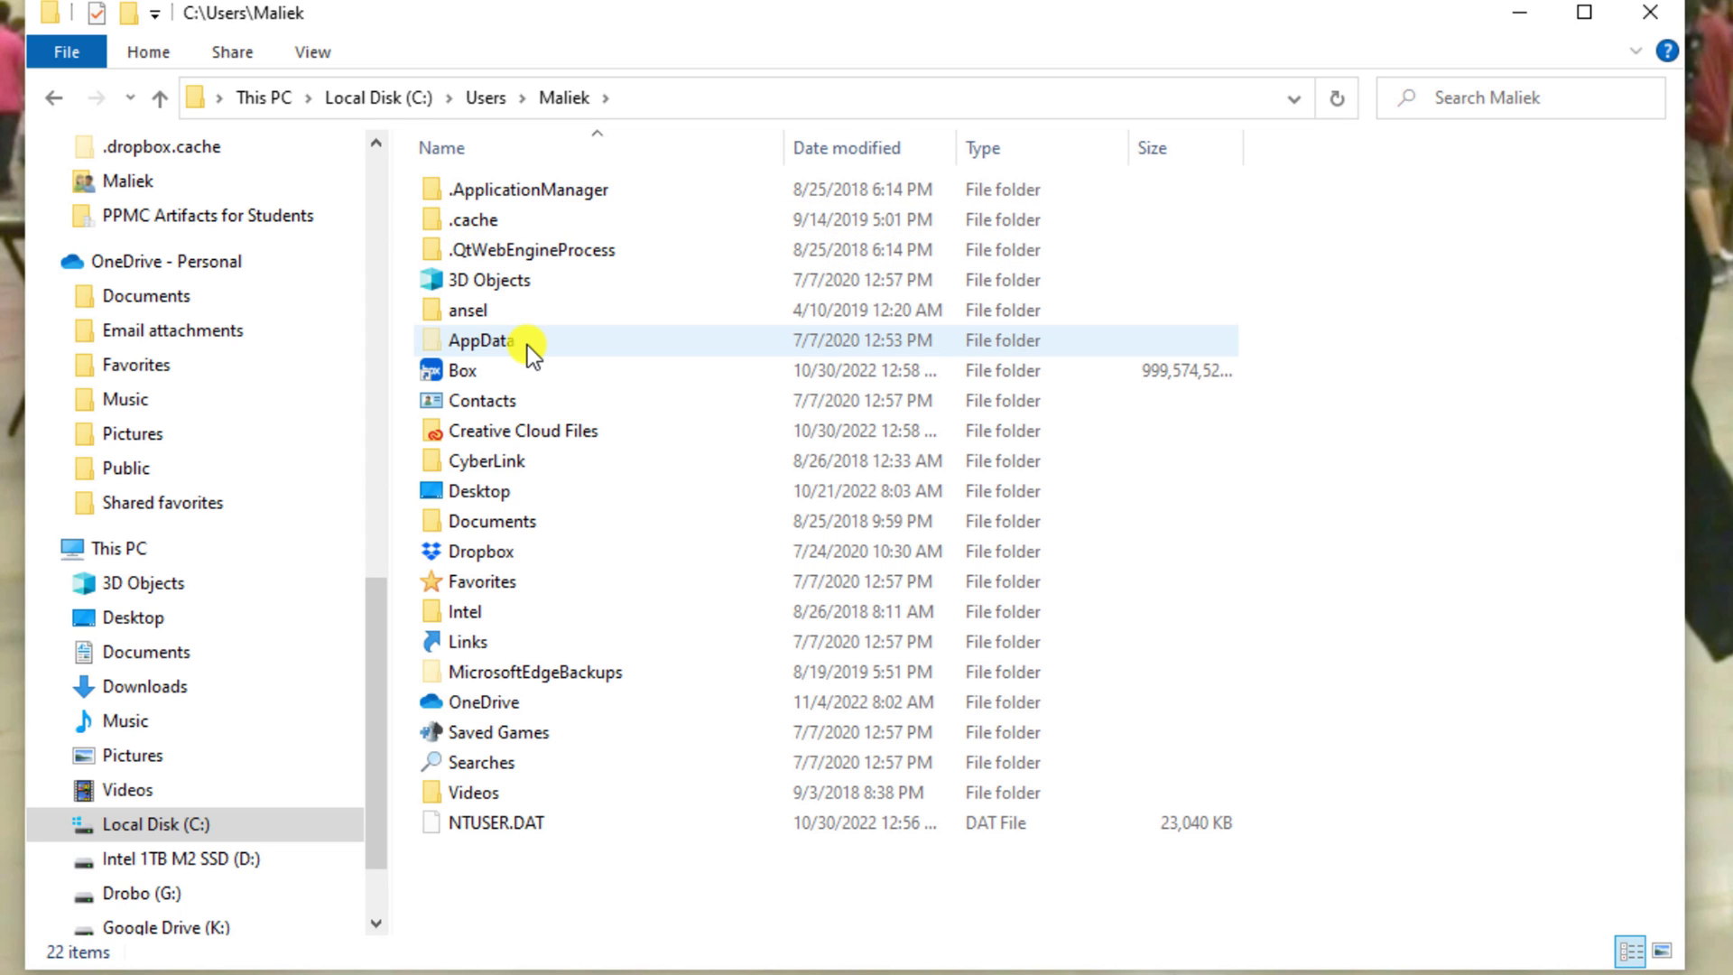
double_click(527, 346)
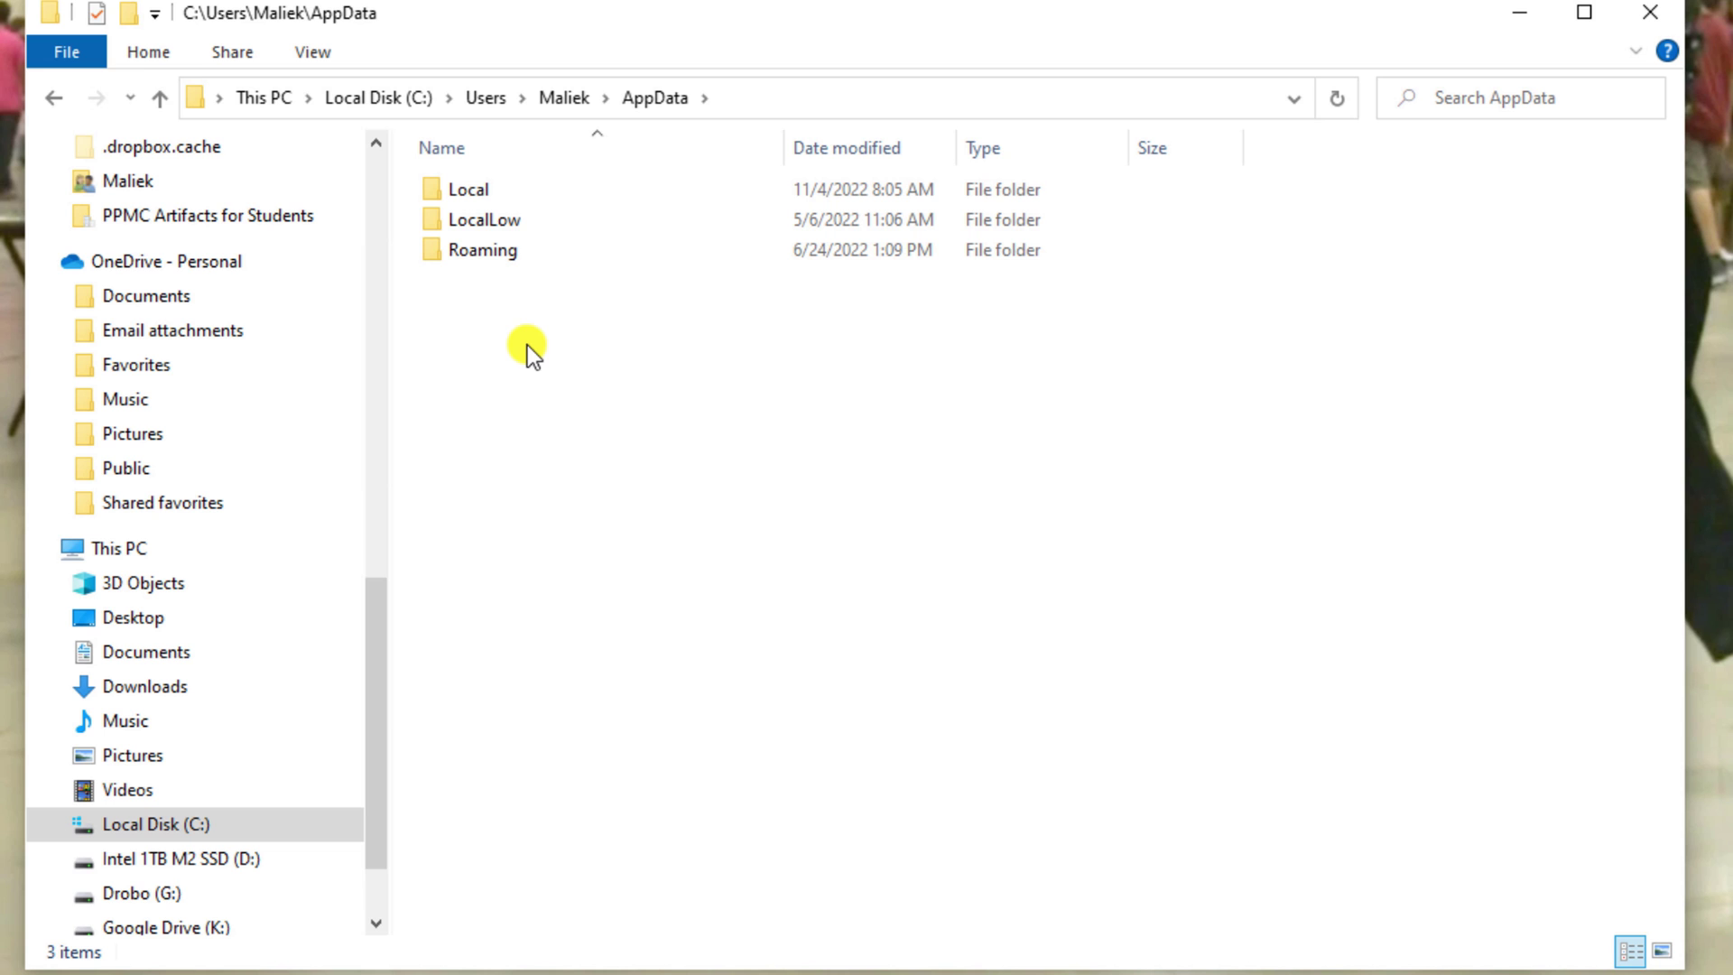
double_click(538, 251)
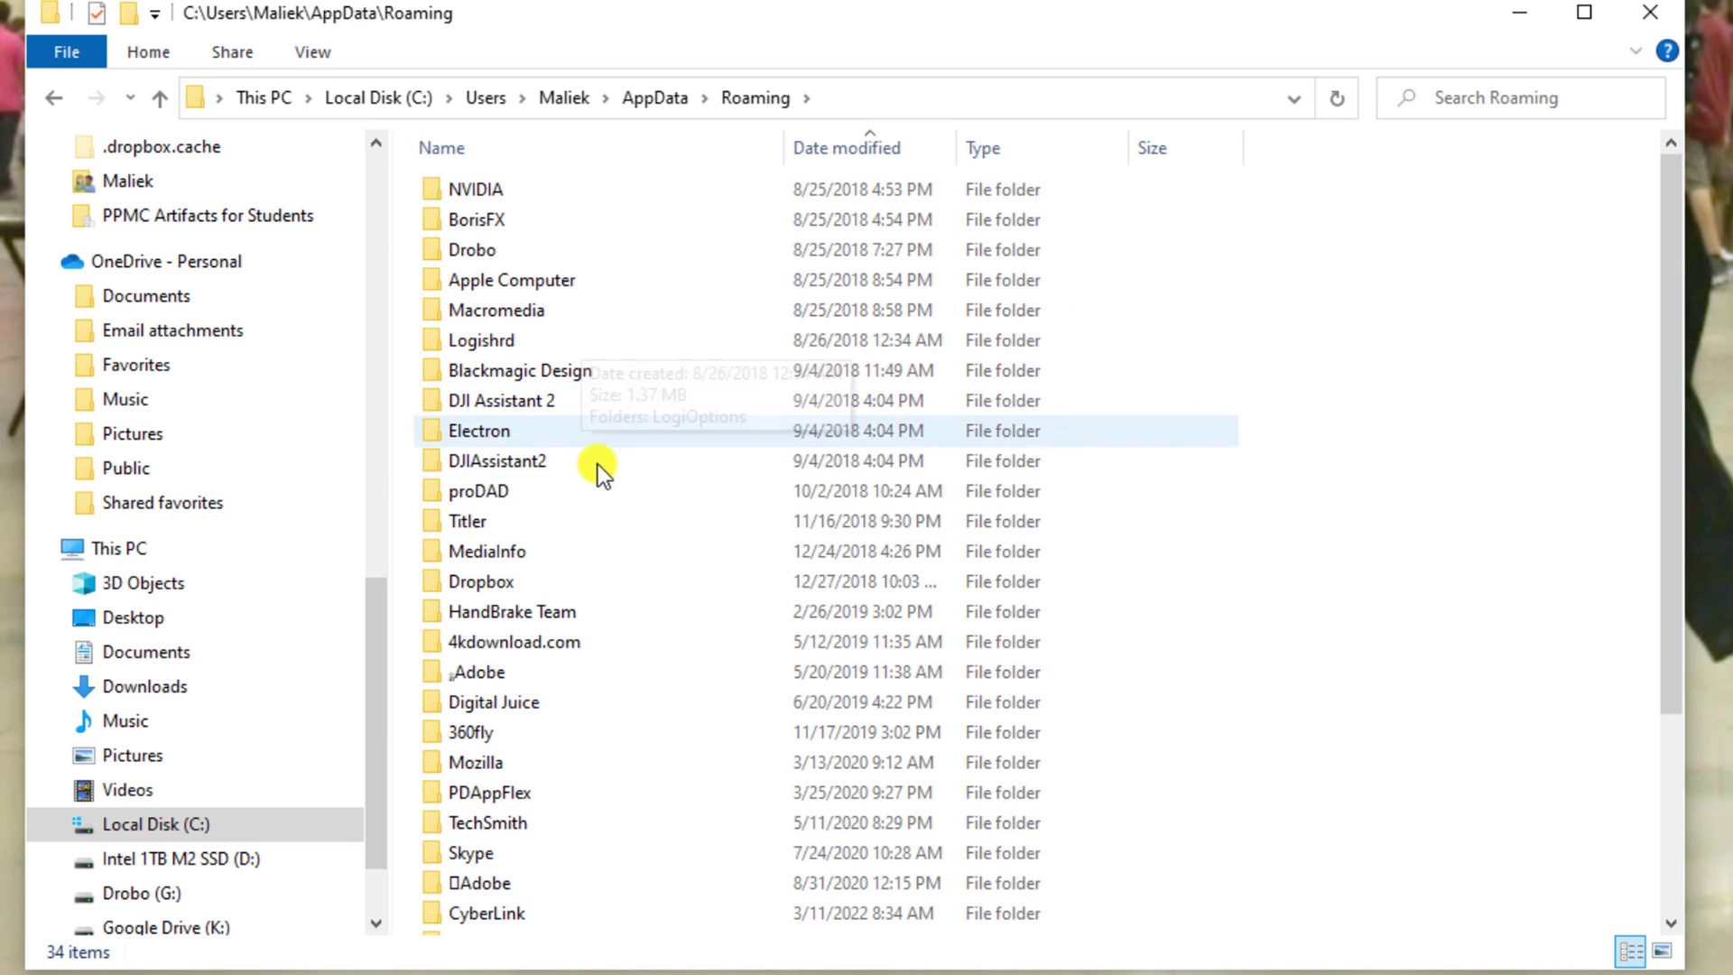
scroll(600, 794, down, 3)
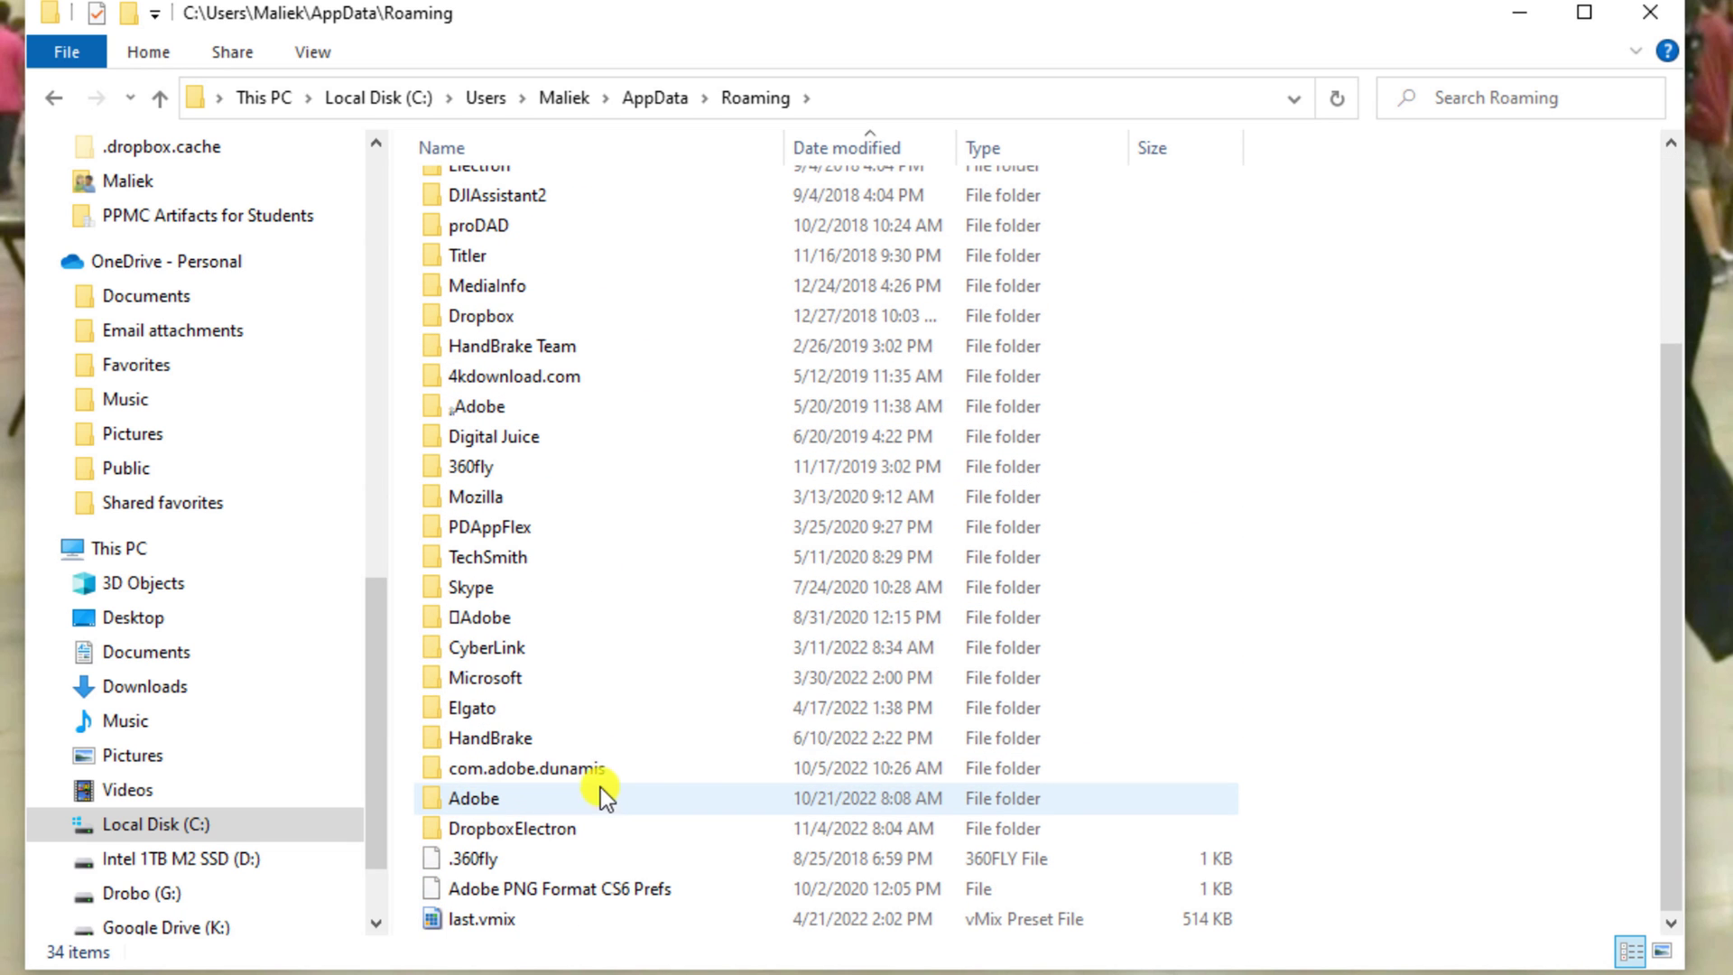
double_click(572, 650)
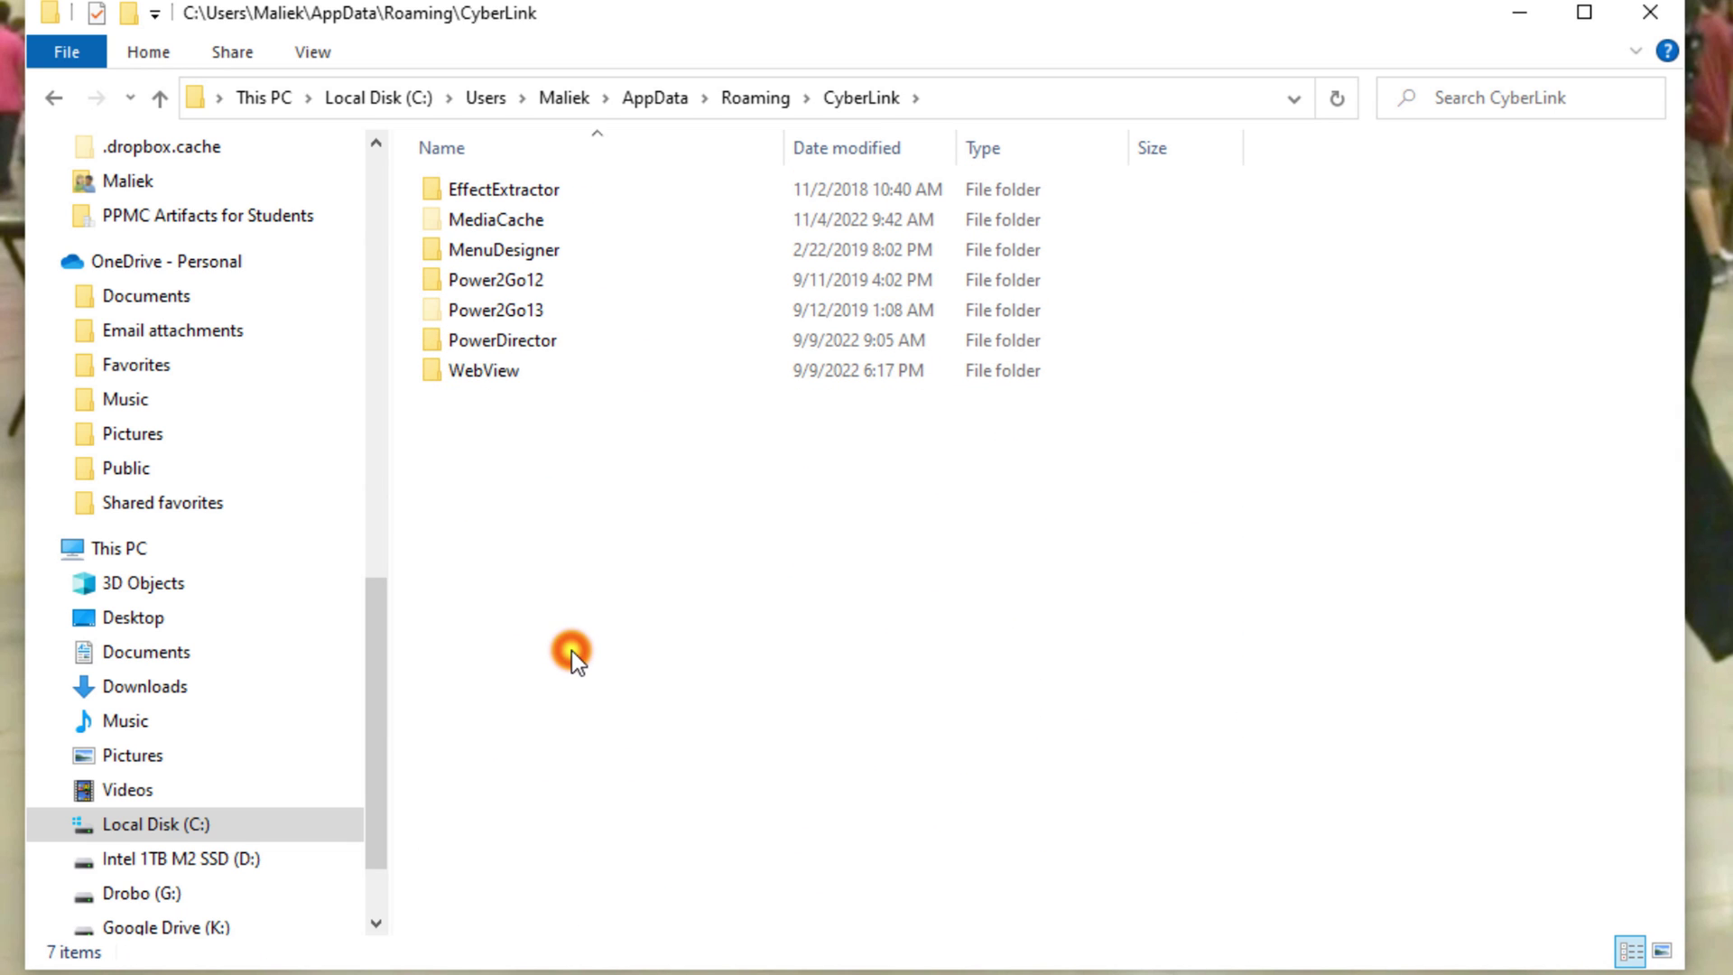
Step: Inspect PowerDirector's 21.0\Cache folder, then the Cache Files 01\video folder of pdz files
double_click(573, 343)
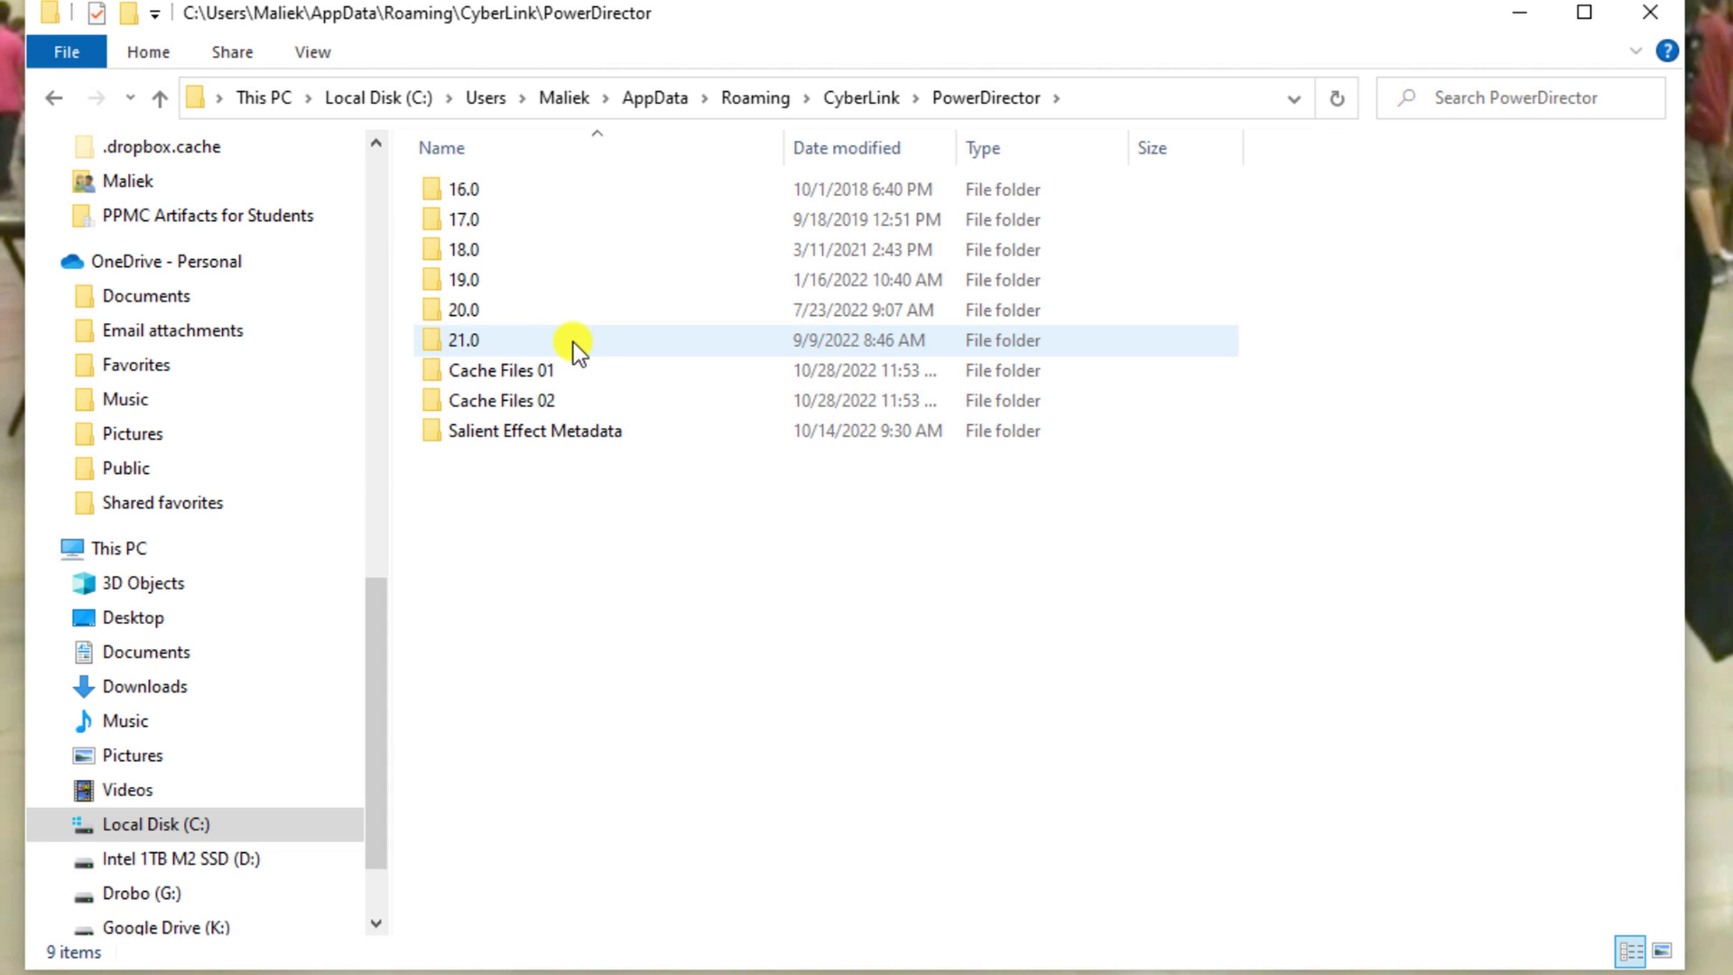
double_click(573, 343)
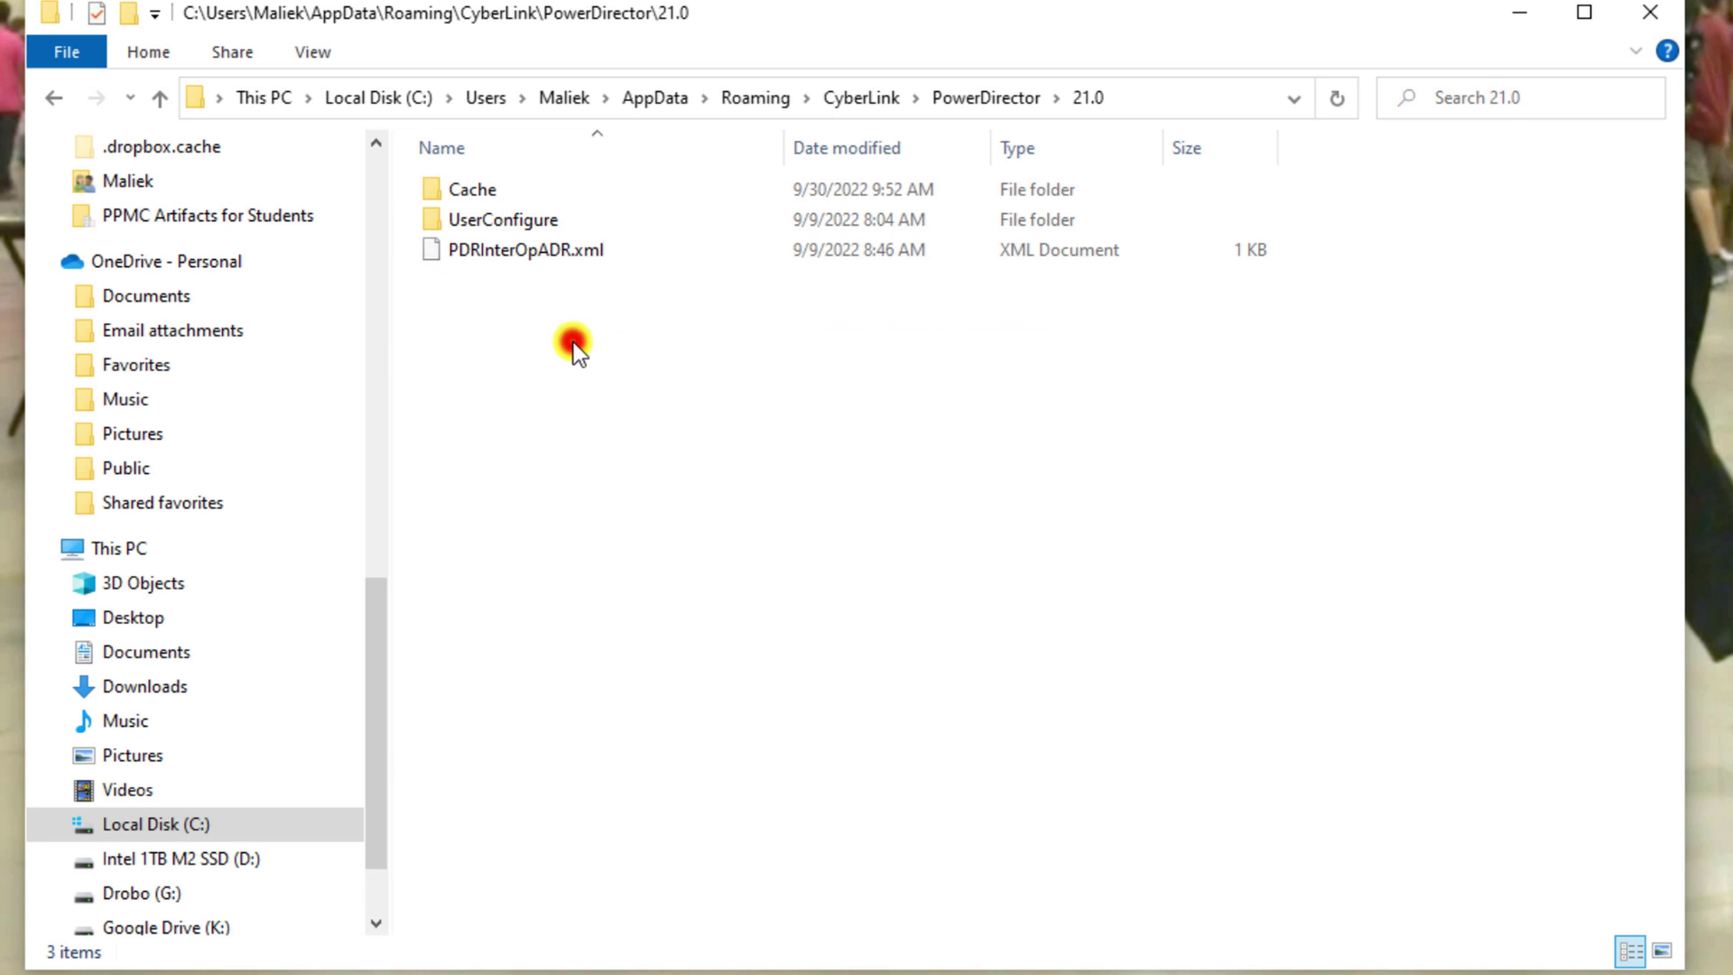
double_click(533, 195)
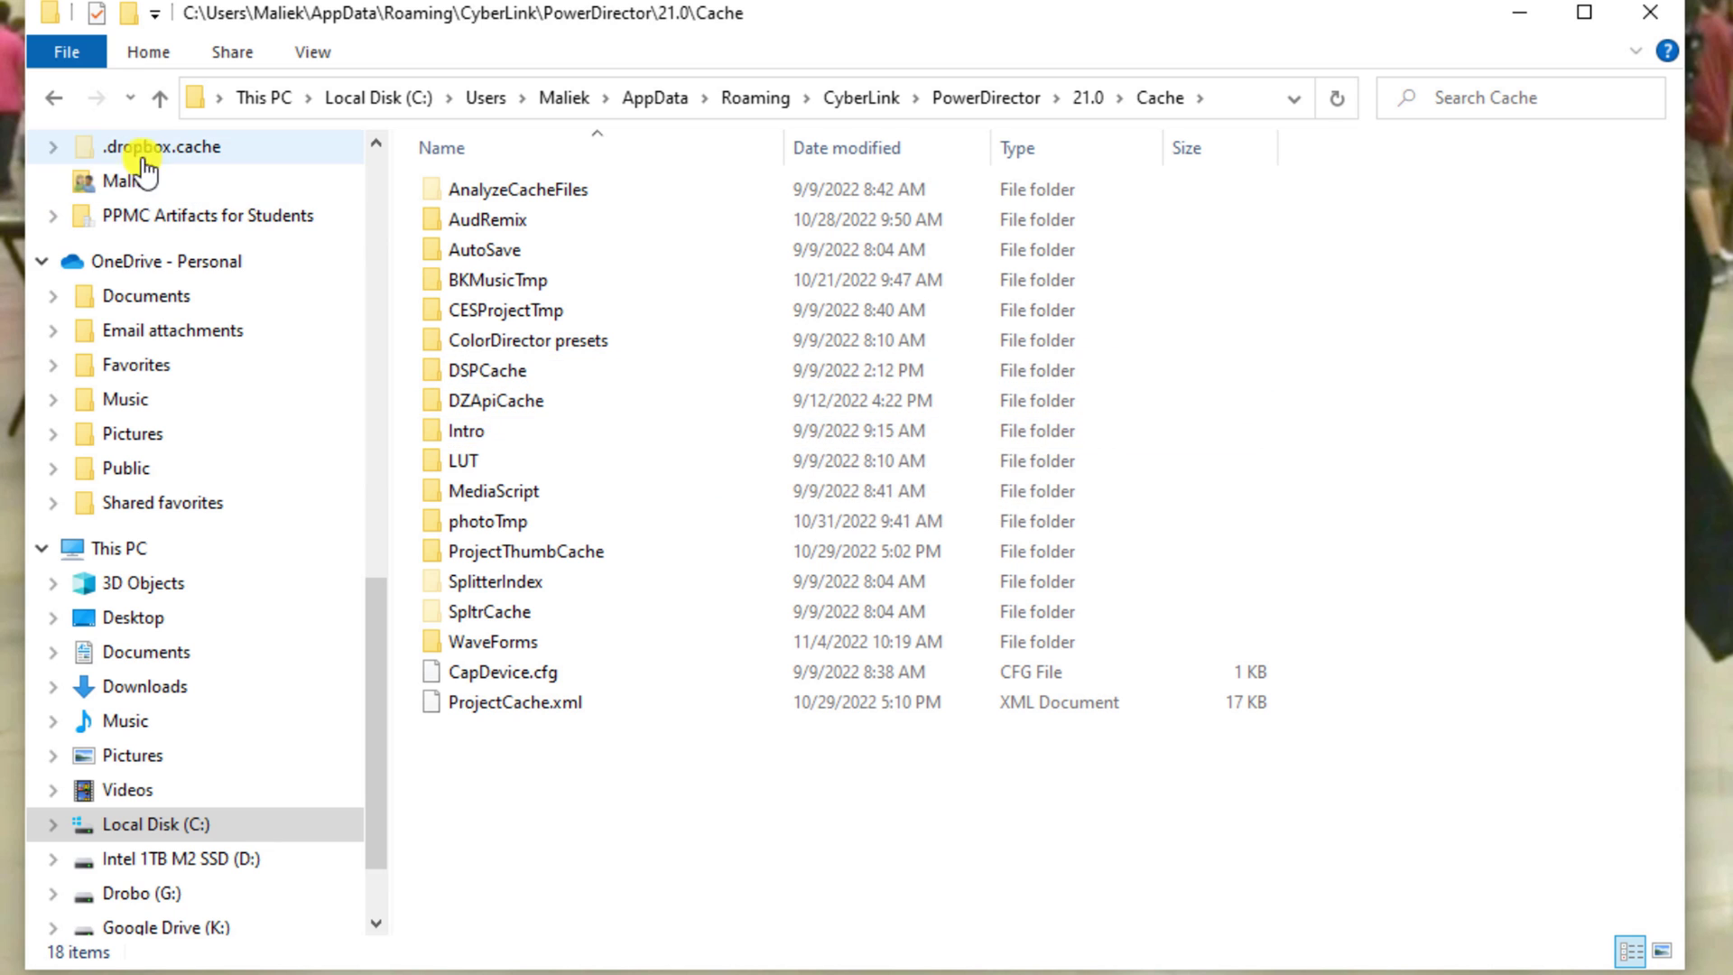
click(46, 102)
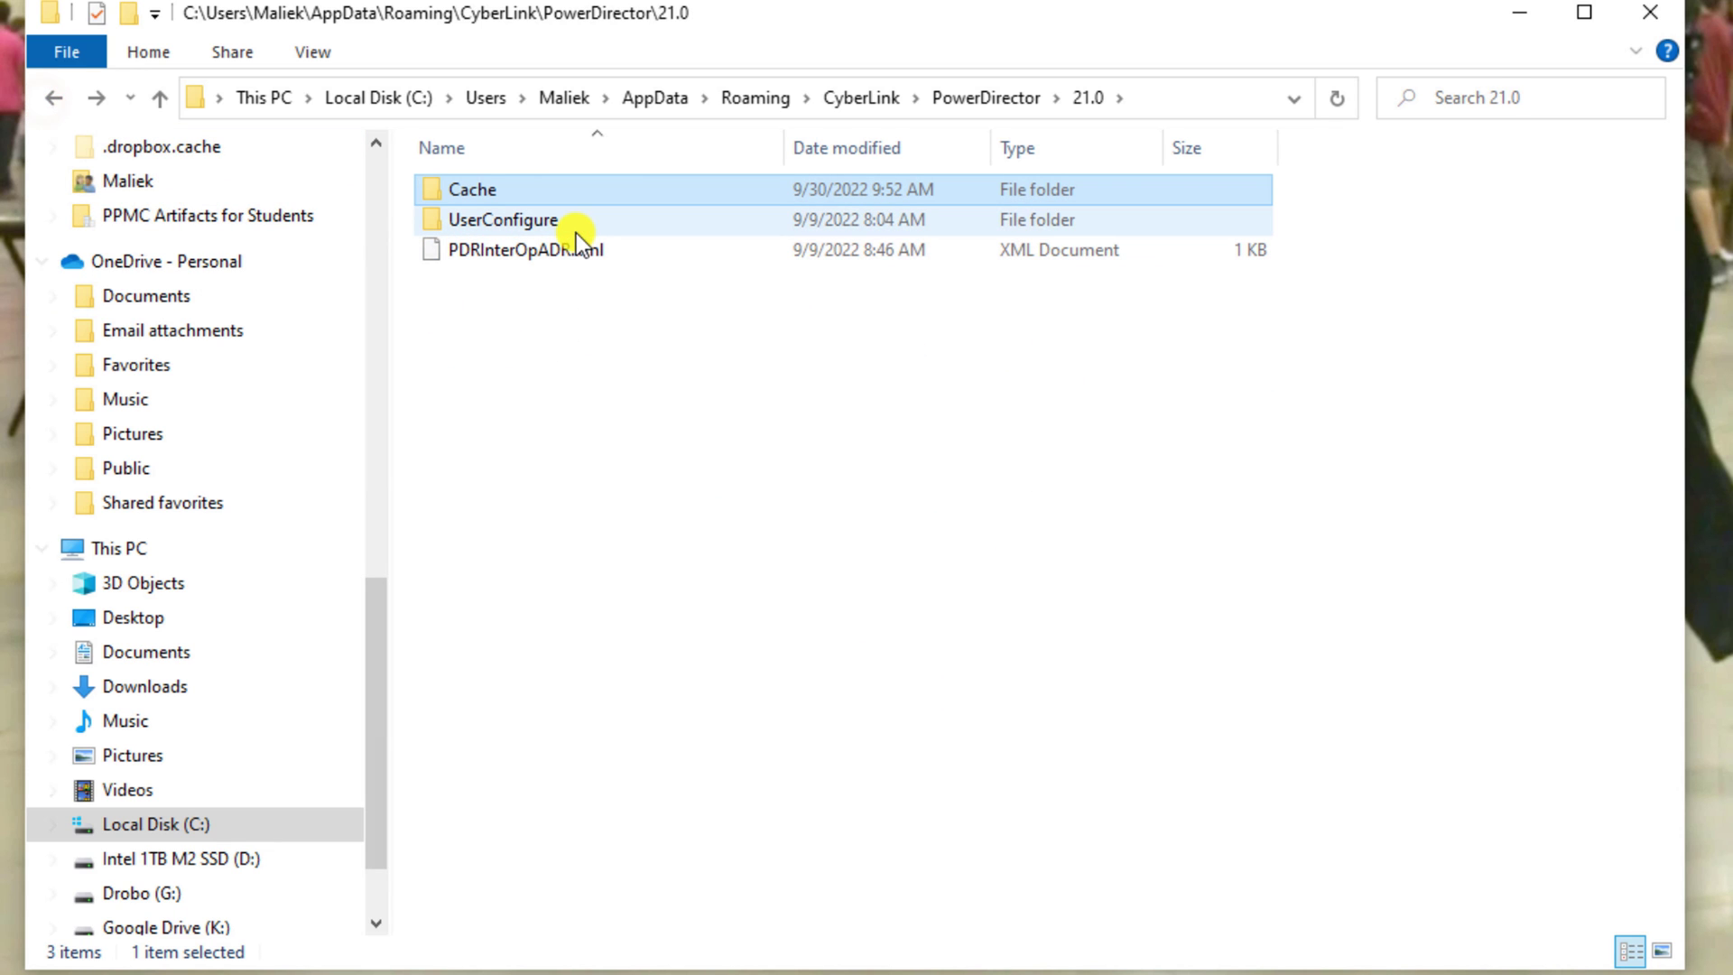
click(51, 101)
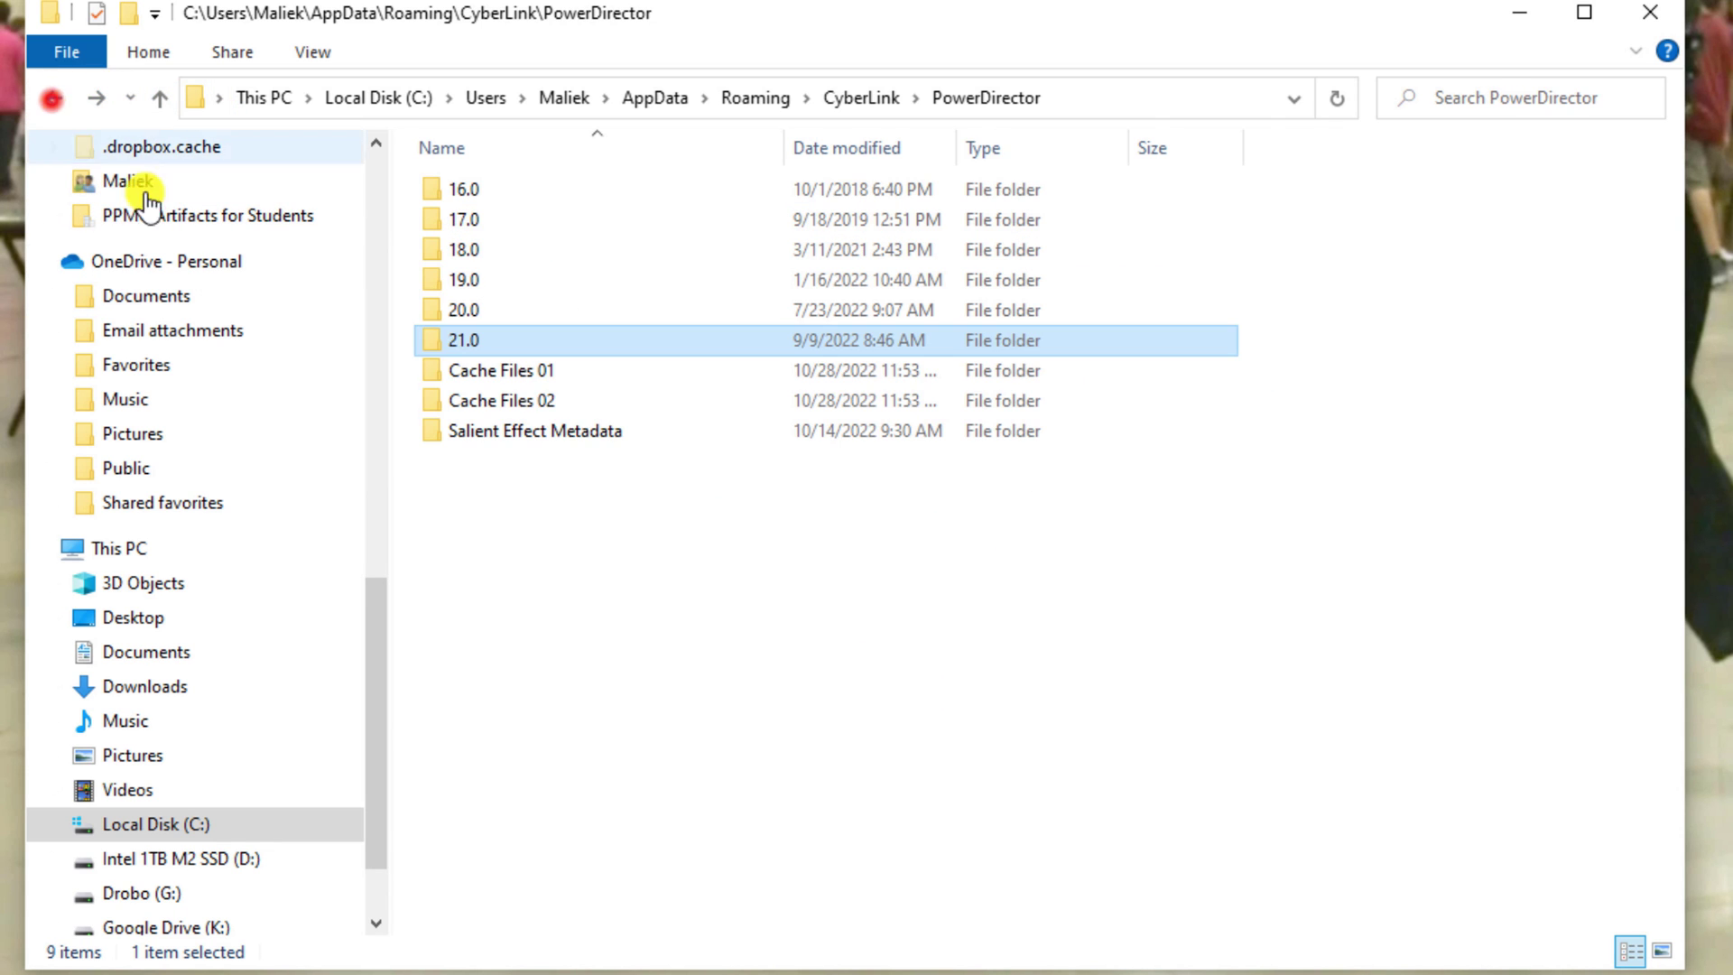
double_click(516, 377)
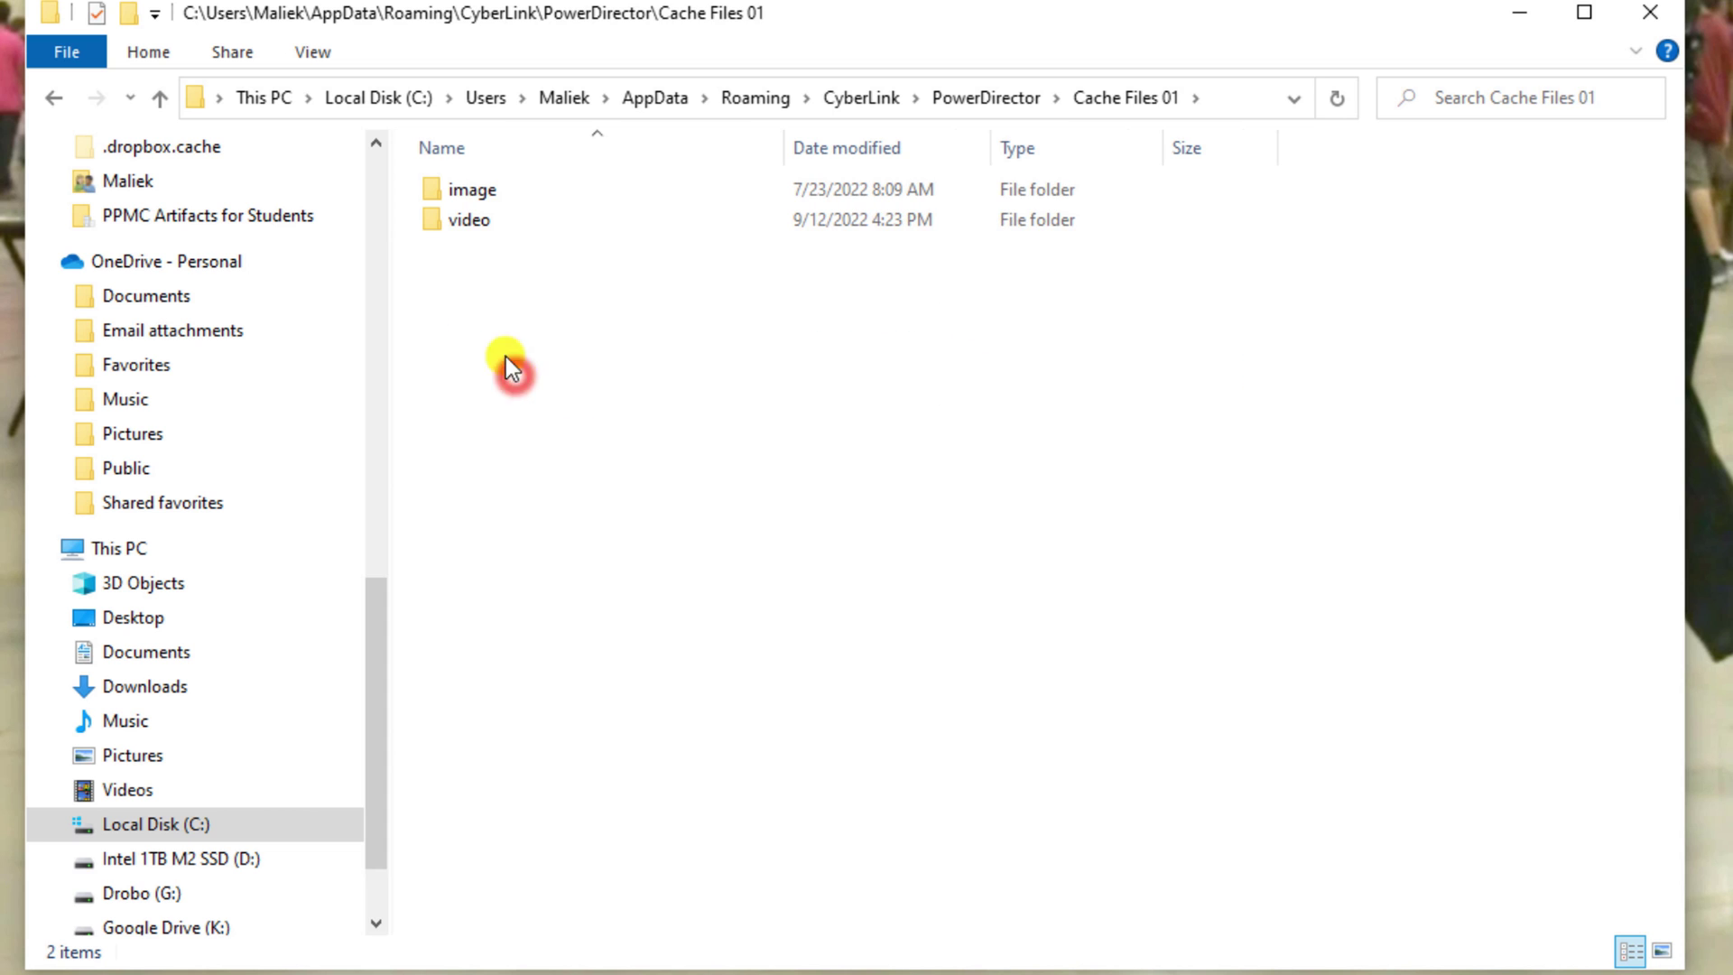
double_click(511, 224)
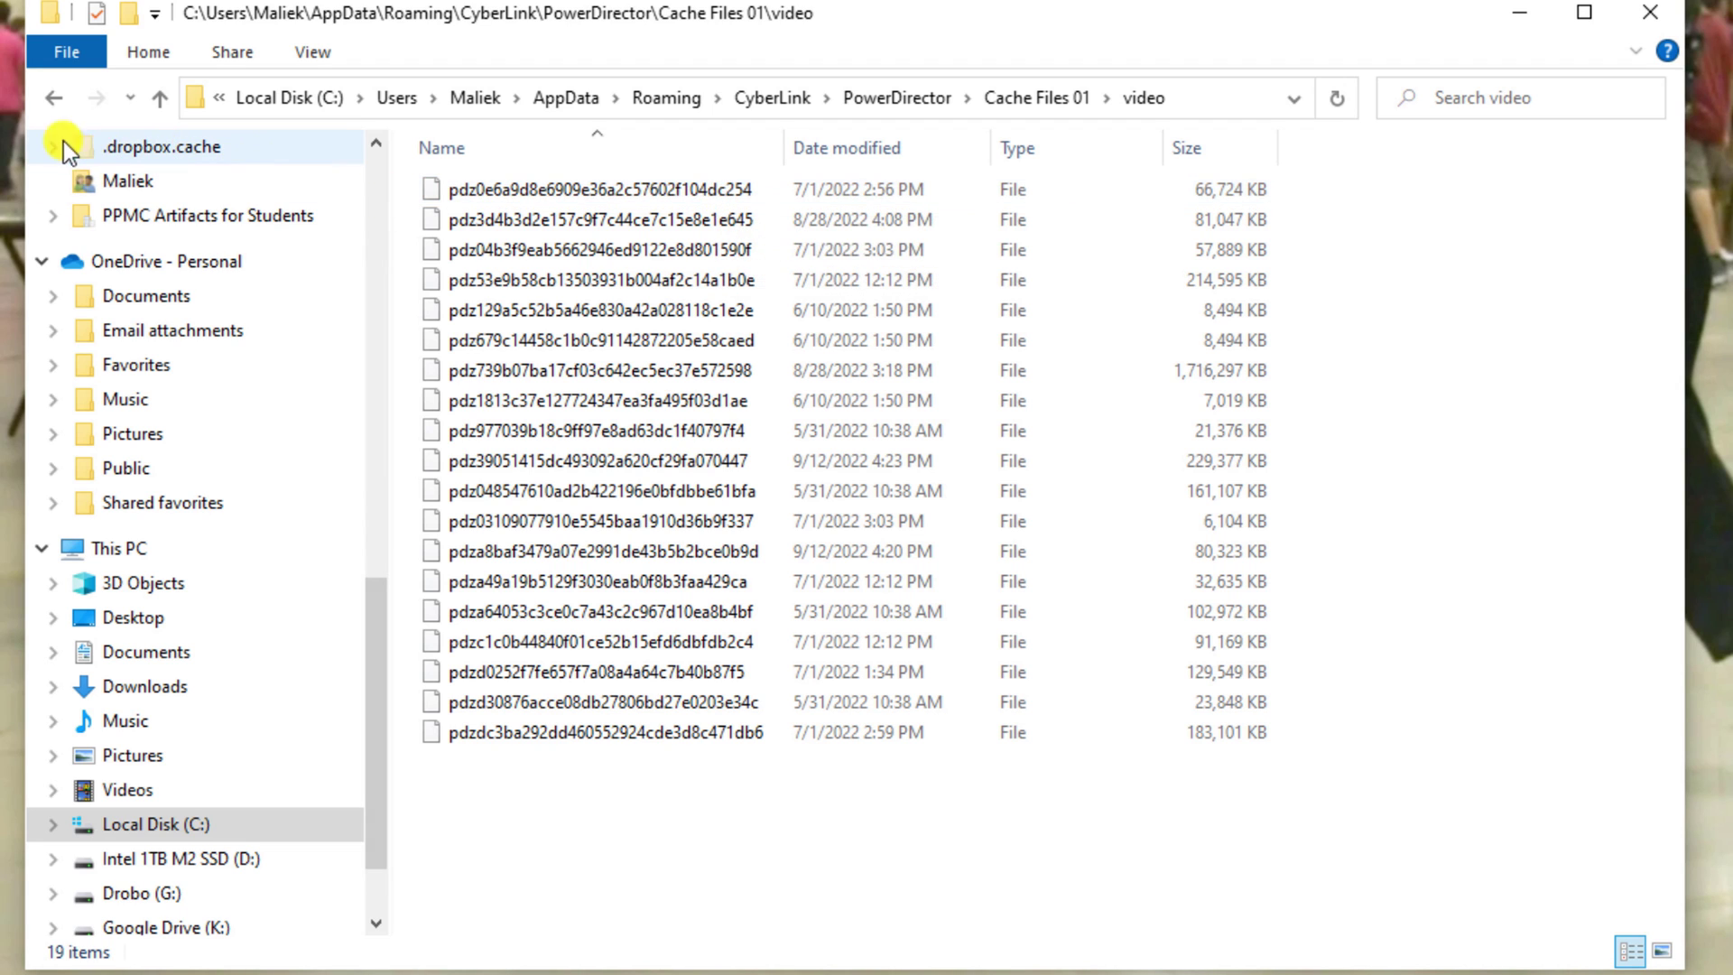
click(50, 100)
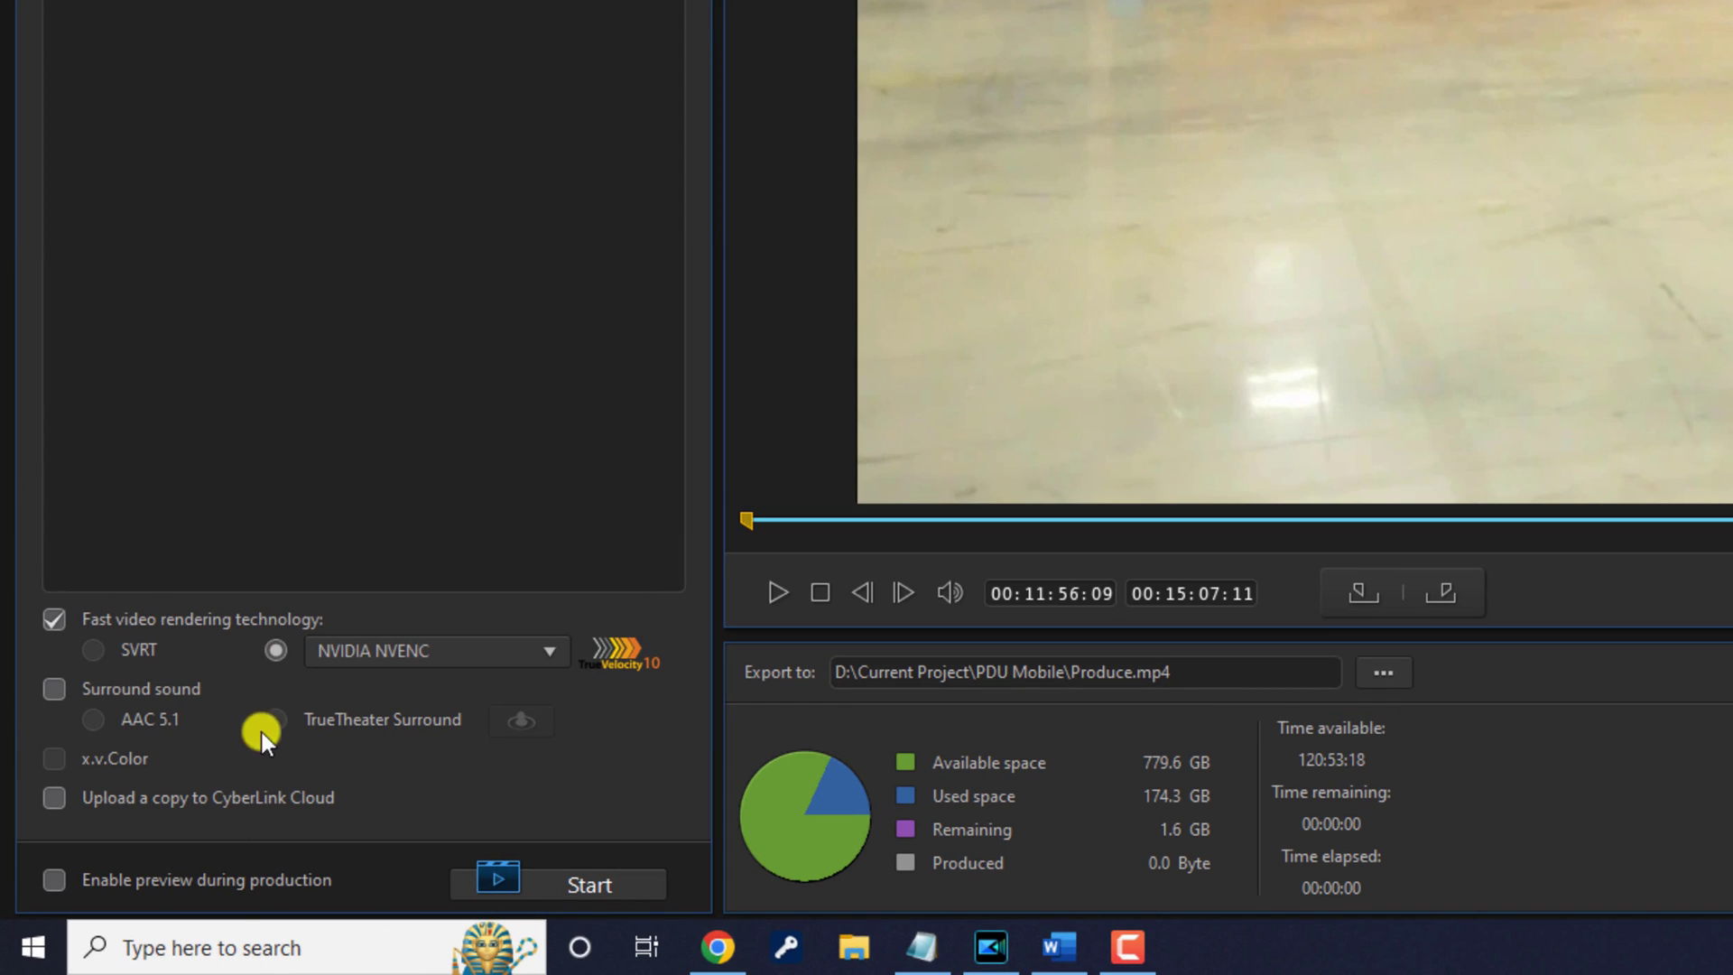
Step: Search 'disk ma' and launch 'Create and format hard disk partitions'
click(243, 953)
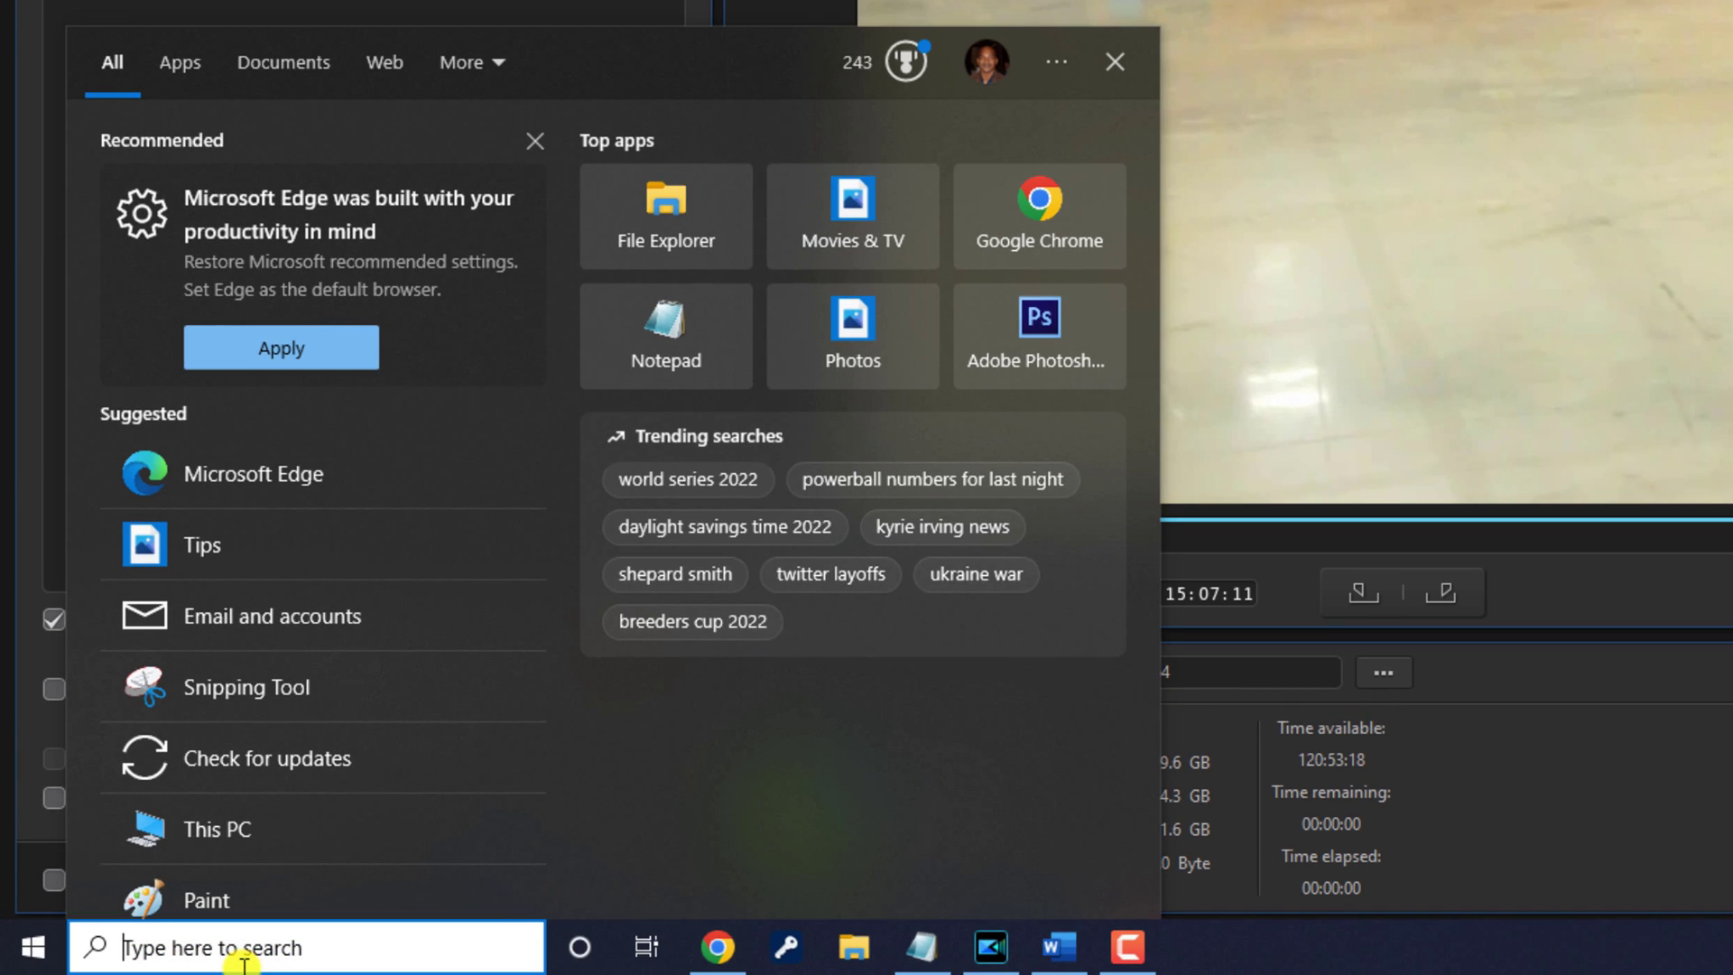
text(disk ma)
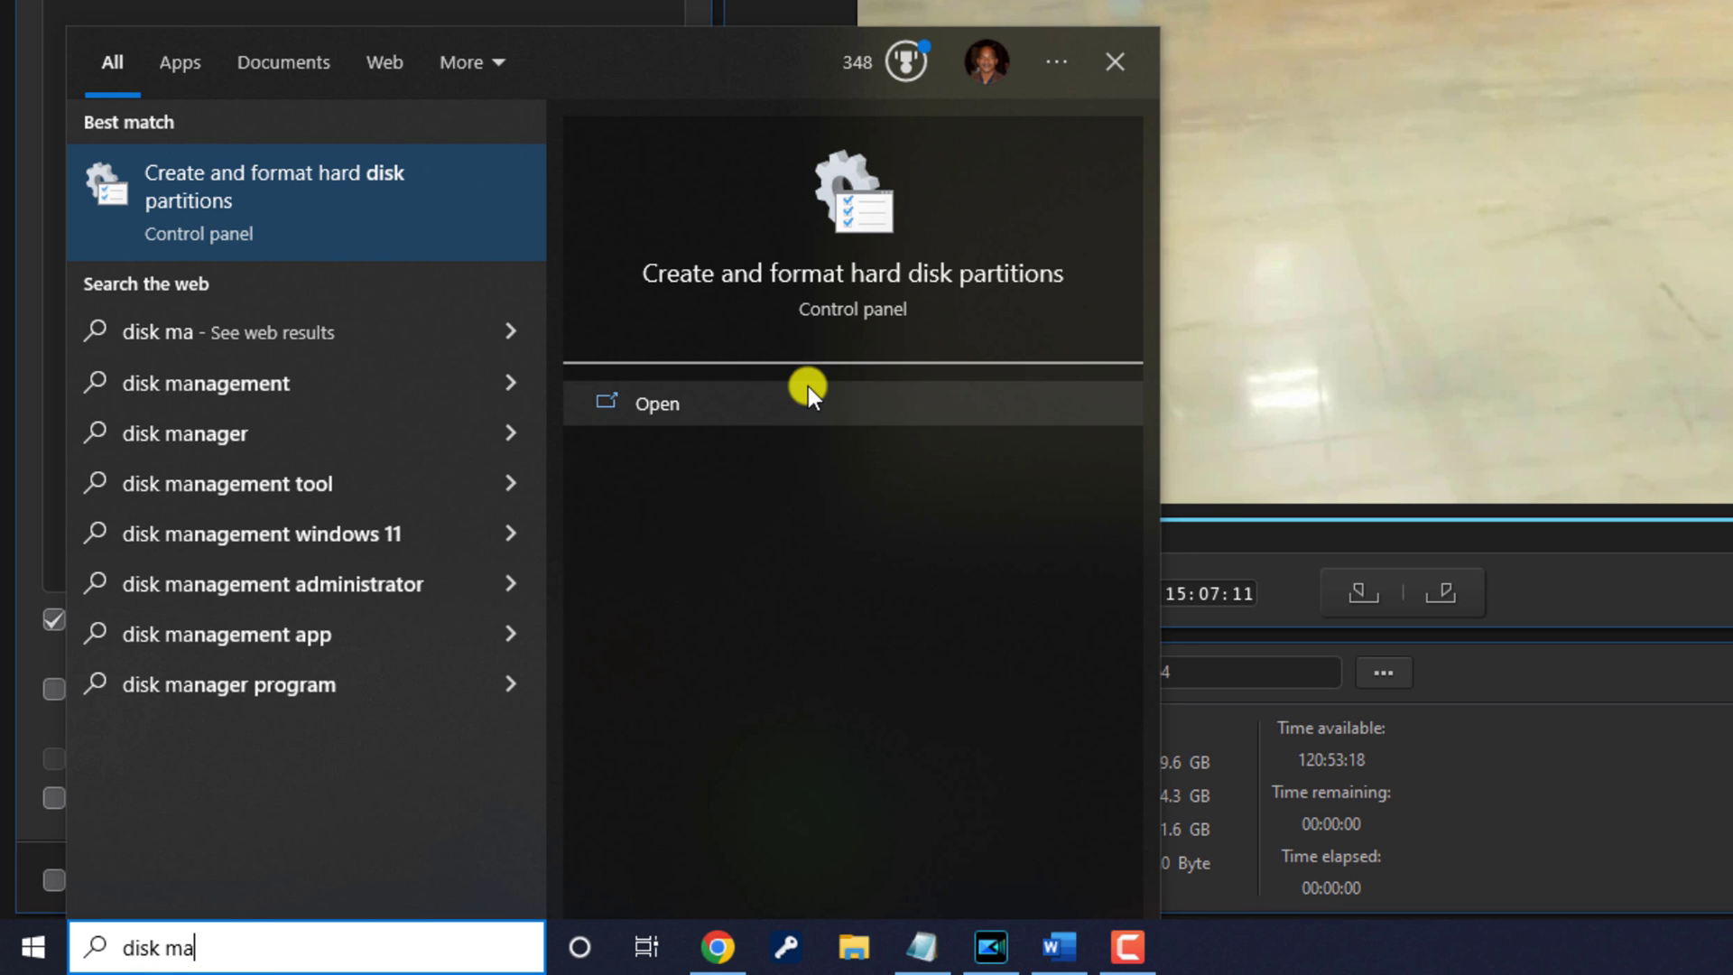
click(892, 274)
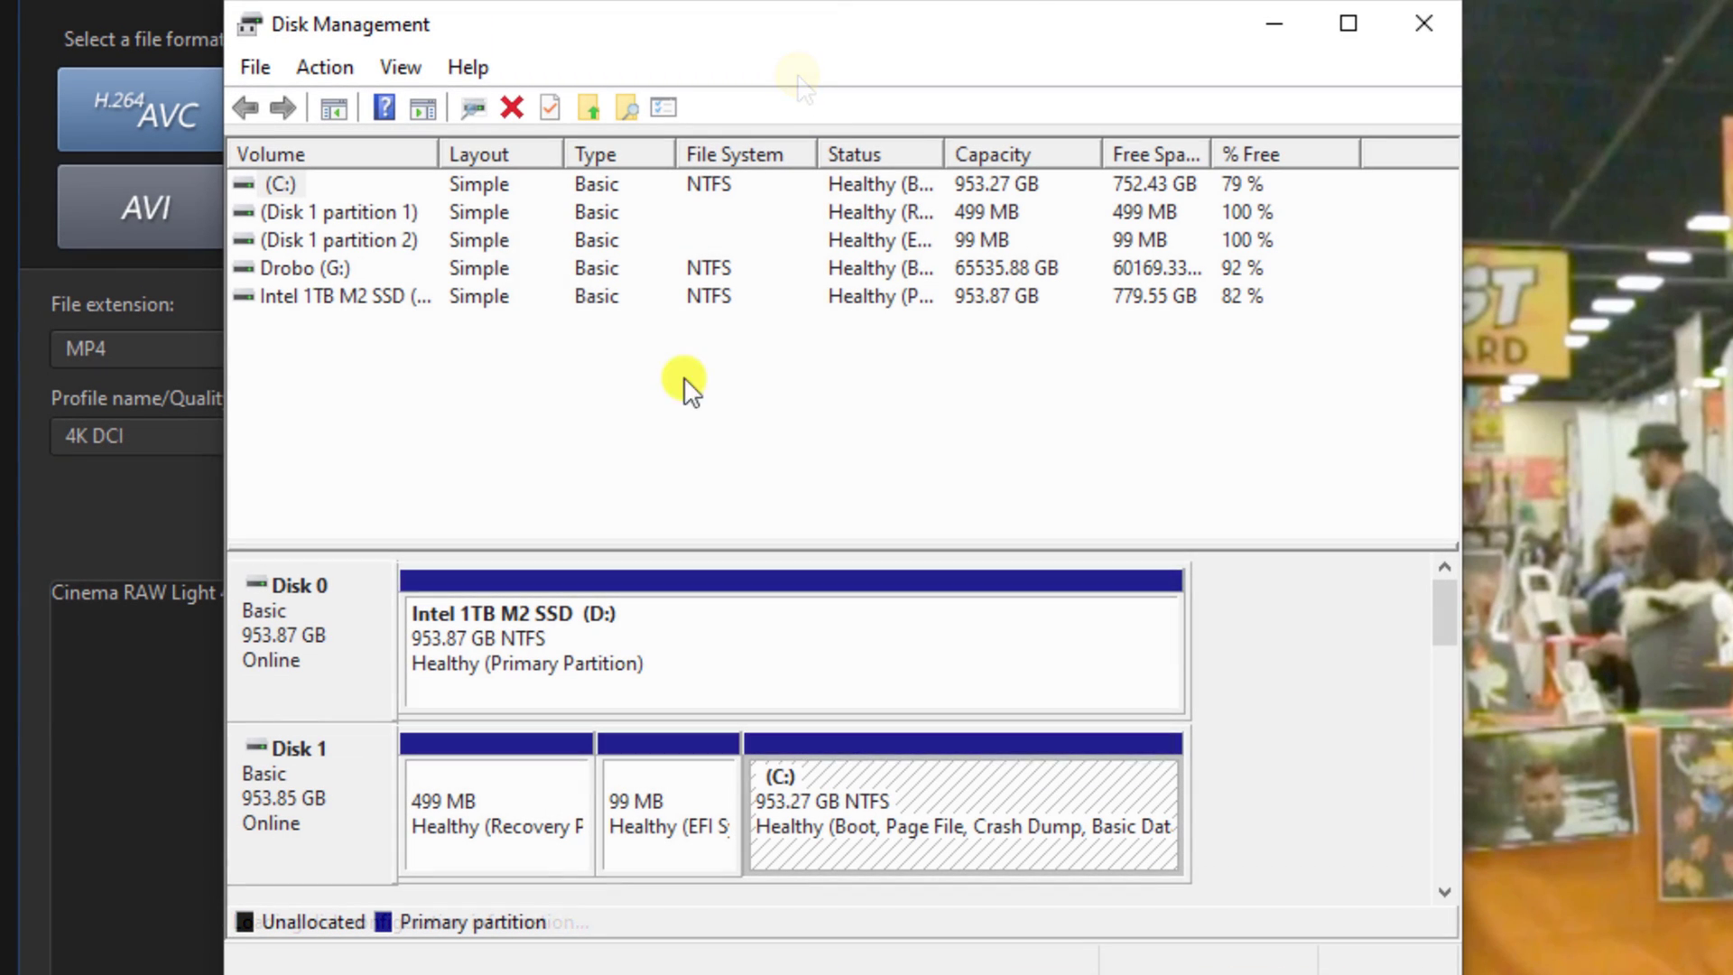
Step: Select the C: volume, the 499 MB recovery partition, and Disk 1's C: partition
click(340, 184)
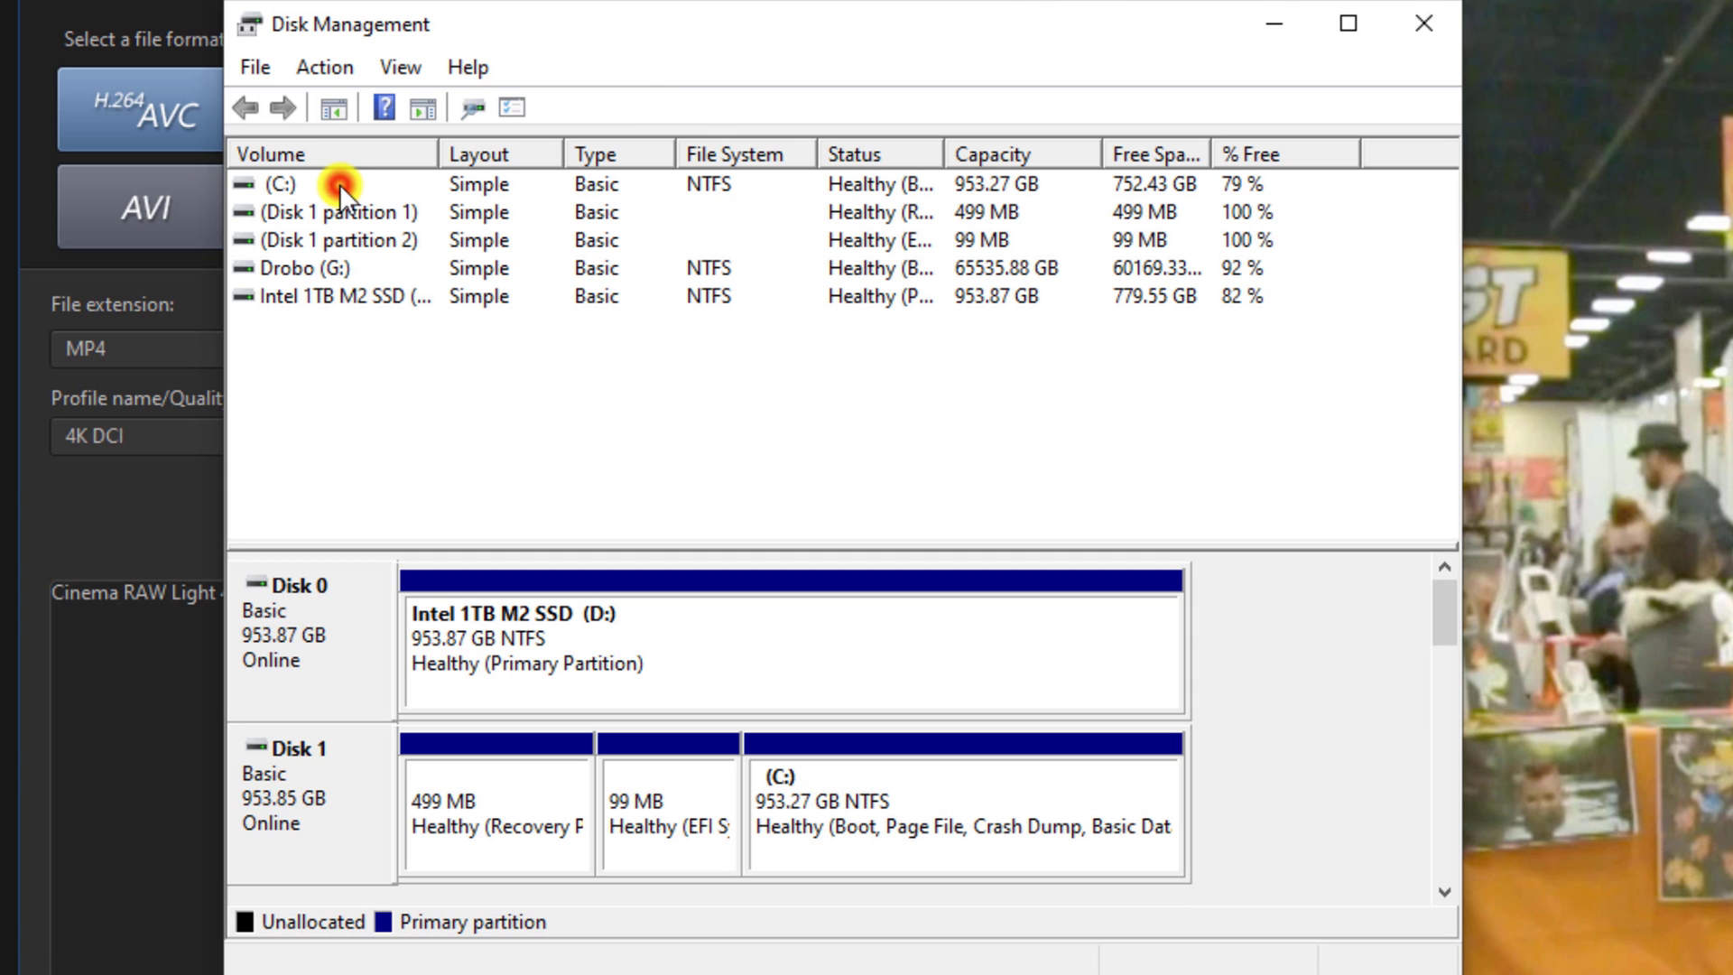
click(283, 185)
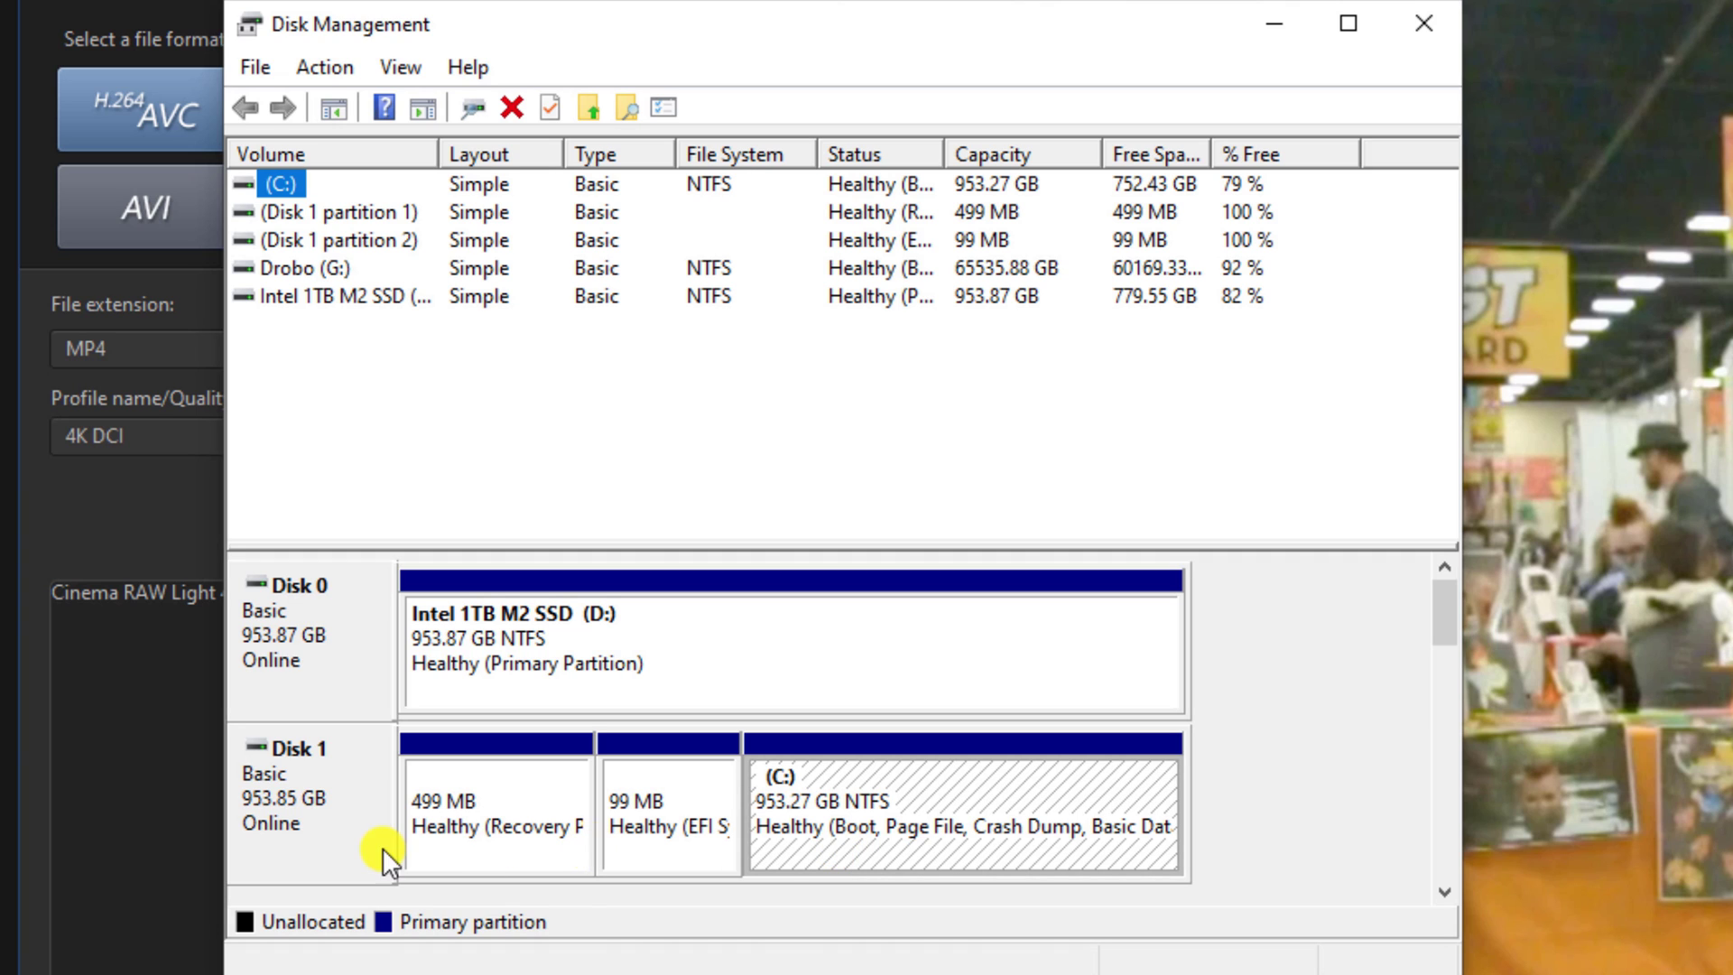
click(521, 859)
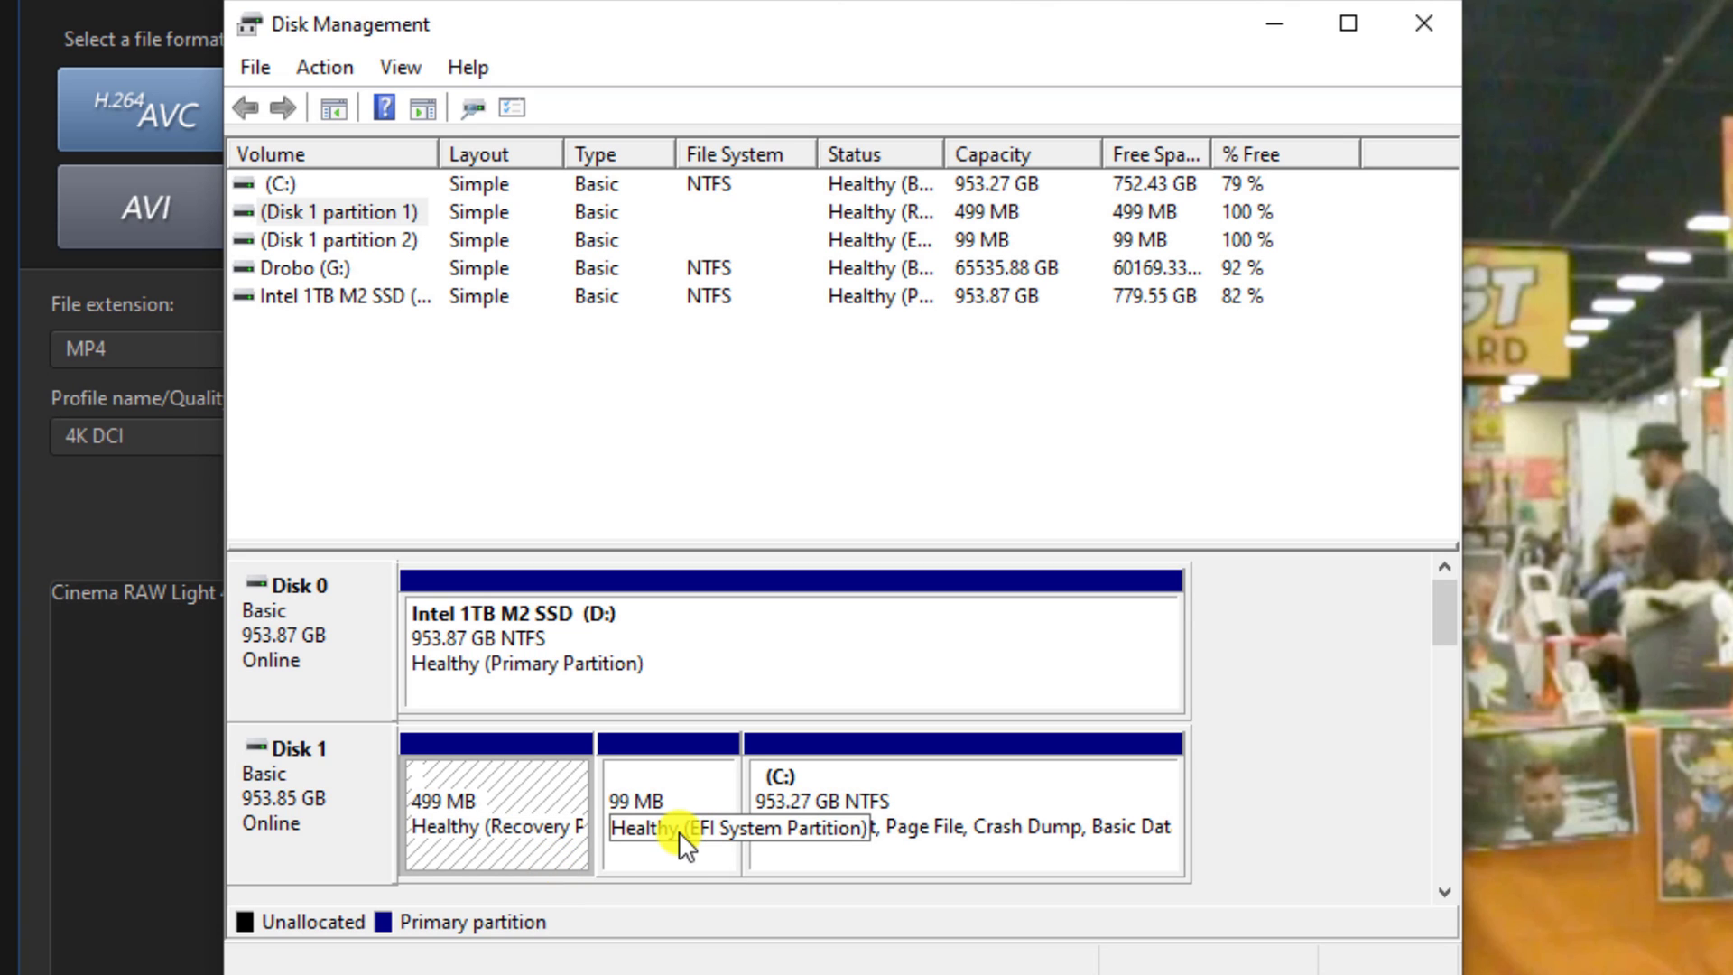
click(1035, 789)
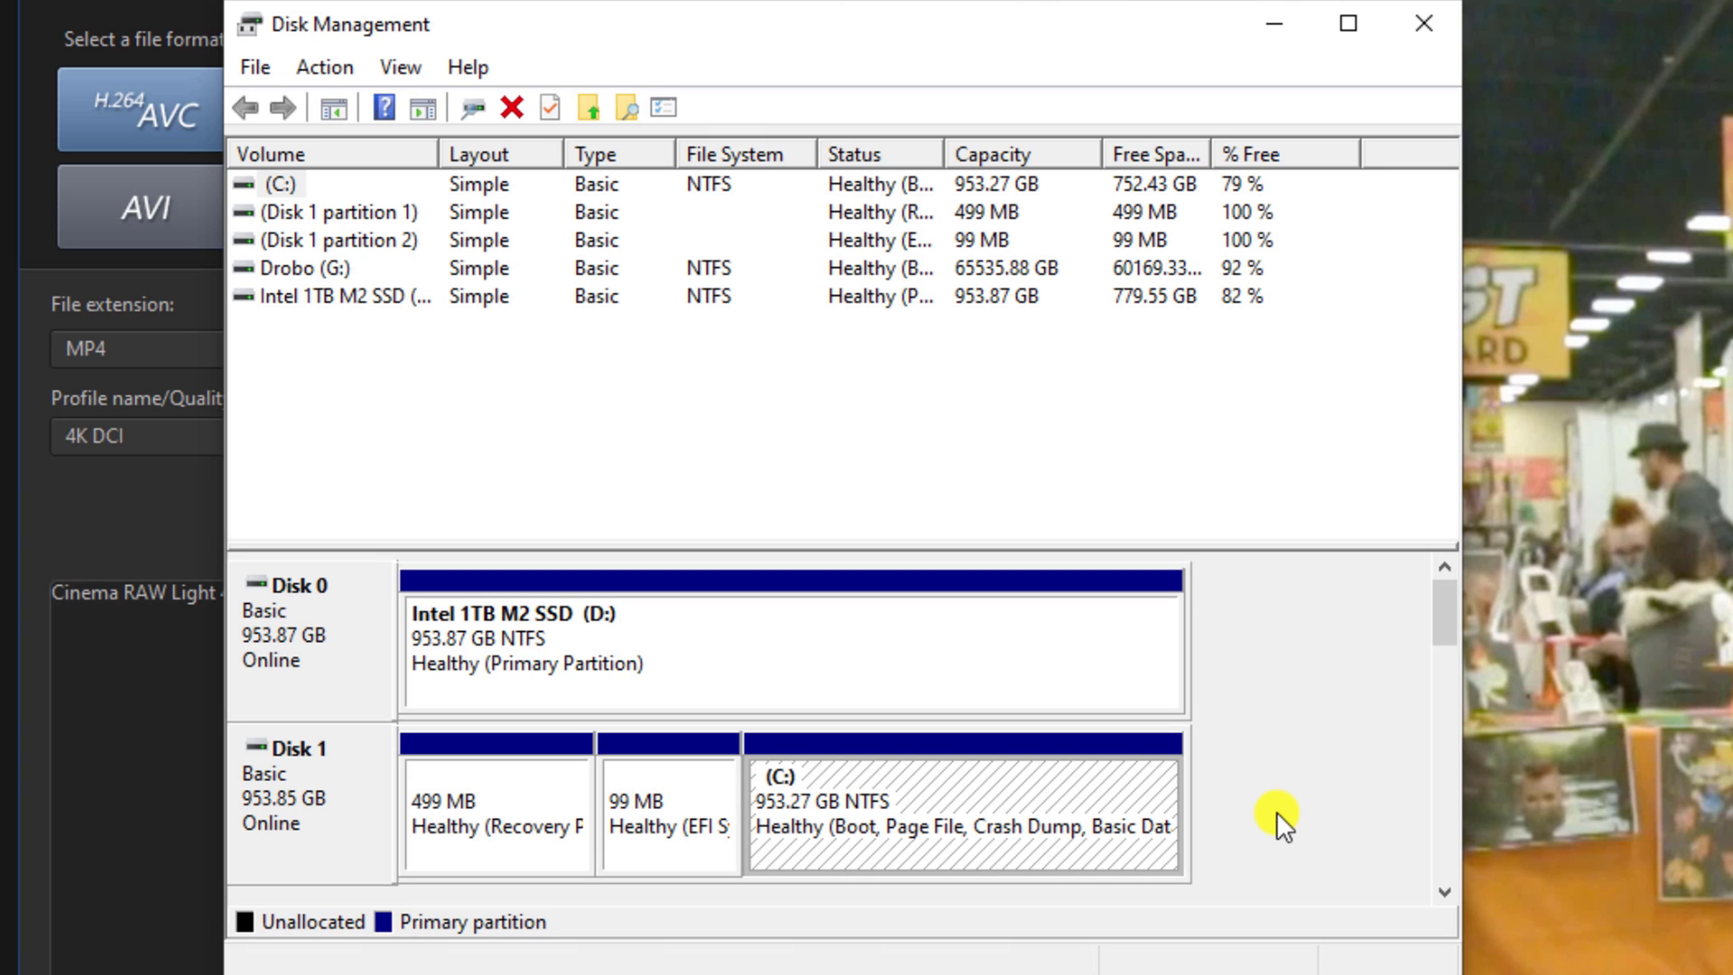
click(1425, 25)
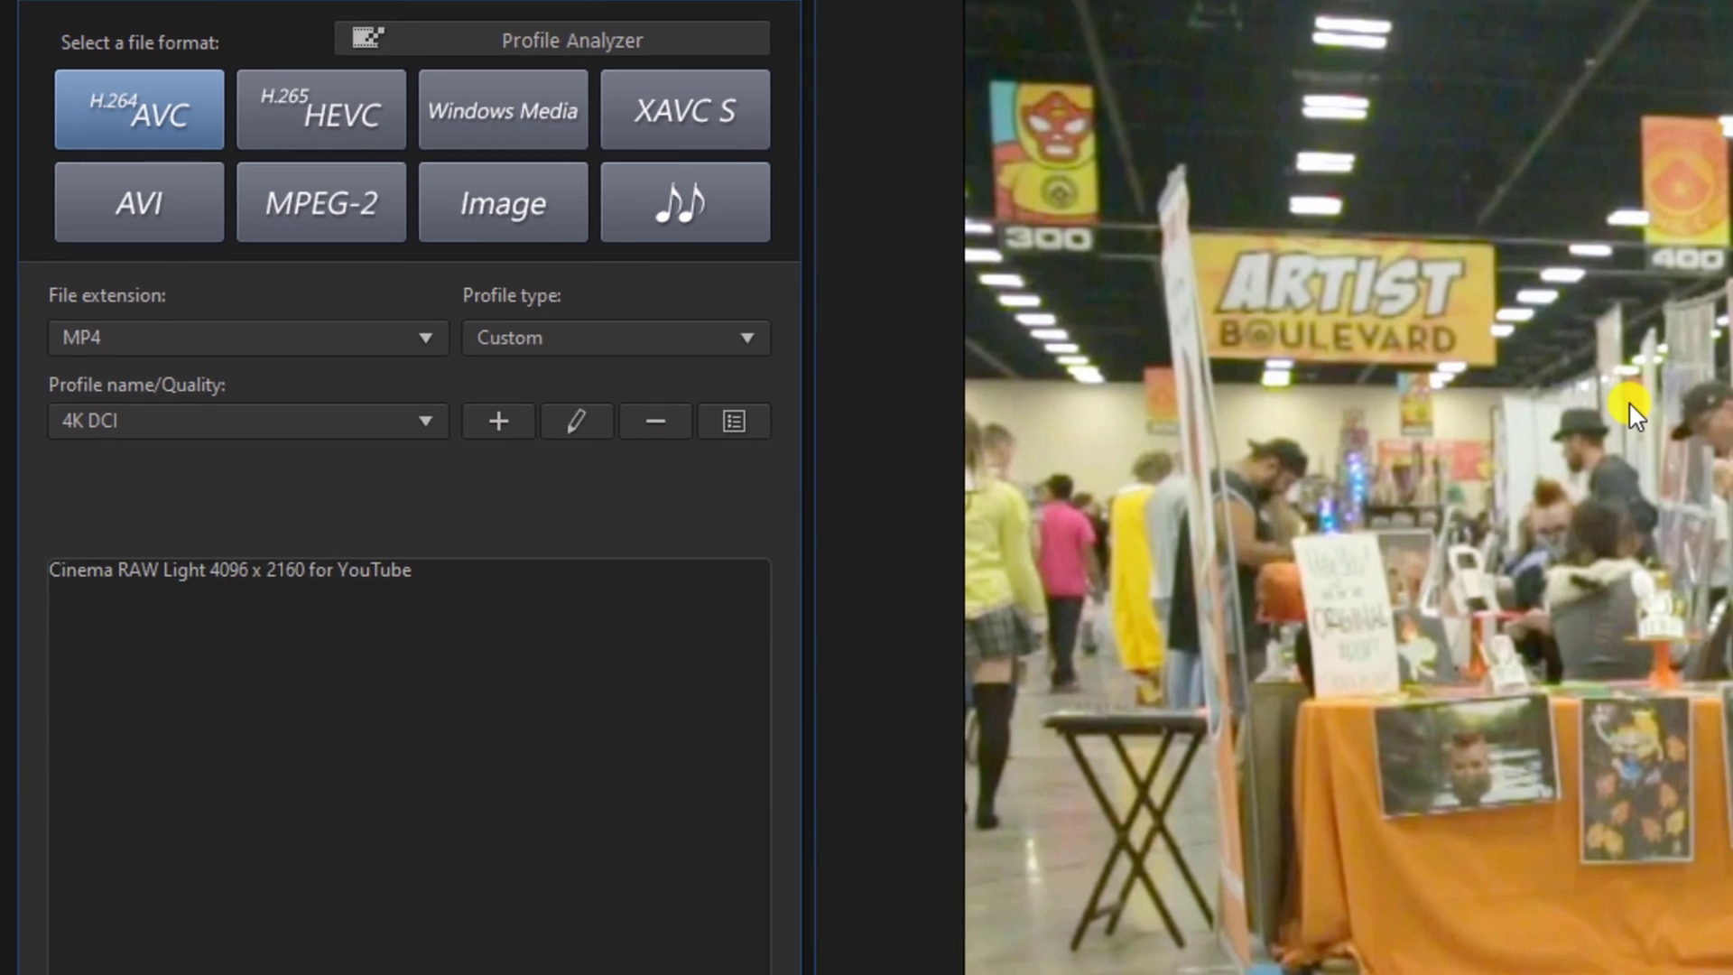